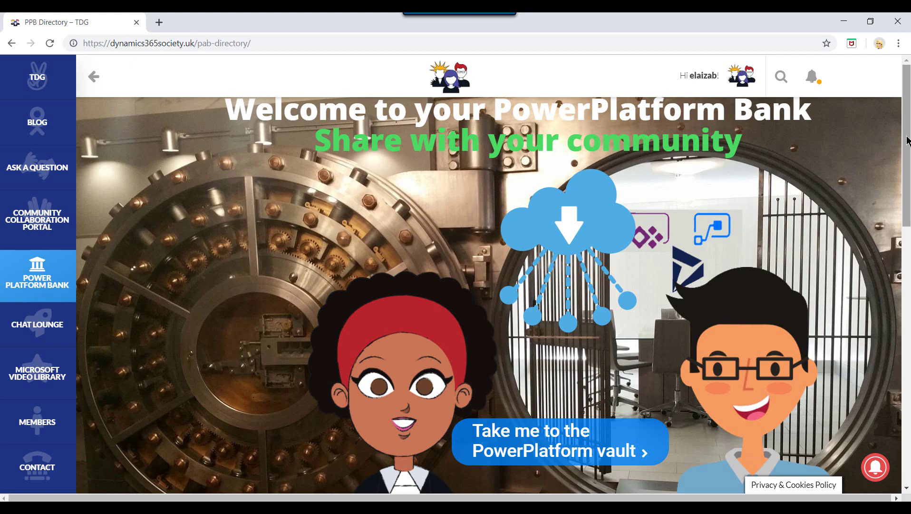
Step: Filter the downloads directory by the Flow category so only Flow downloads are listed
{"action": "scroll", "coordinate": [883, 311], "scroll_direction": "down", "scroll_amount": 8}
{"action": "left_click", "coordinate": [470, 248]}
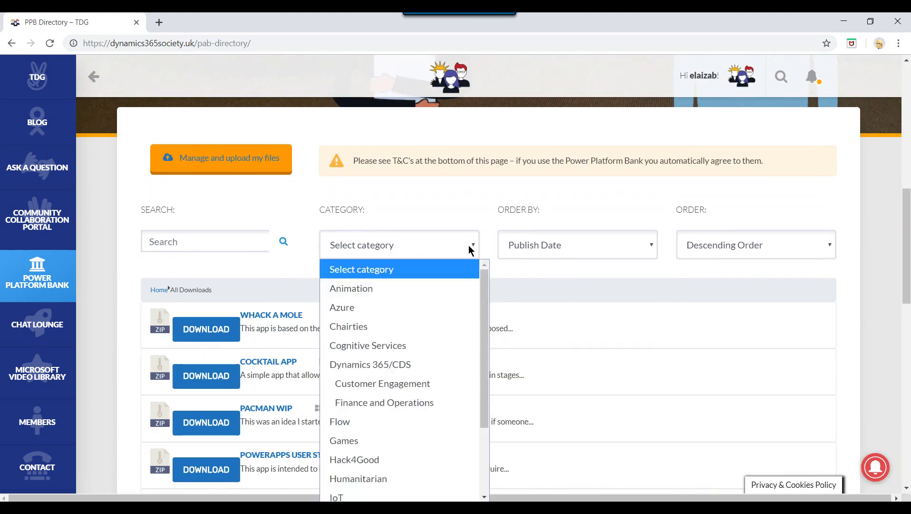
{"action": "left_click", "coordinate": [405, 422]}
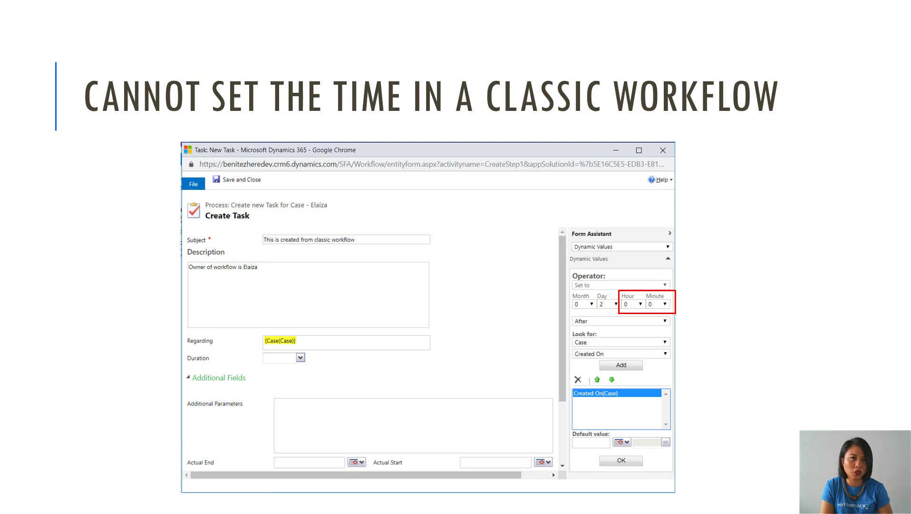
Step: Advance through the remaining 'Why this isn't great…' slides to slide 9, 'Demo Time'
{"action": "key", "text": "Right"}
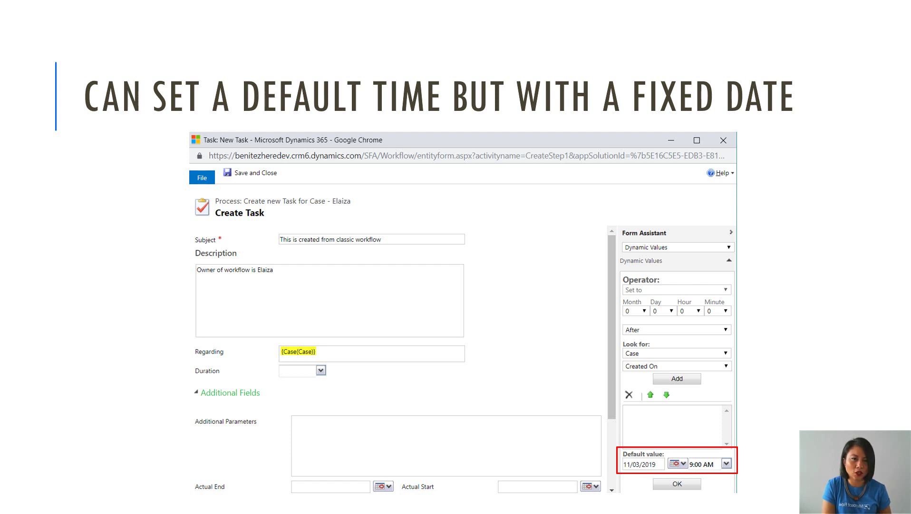
{"action": "key", "text": "Right"}
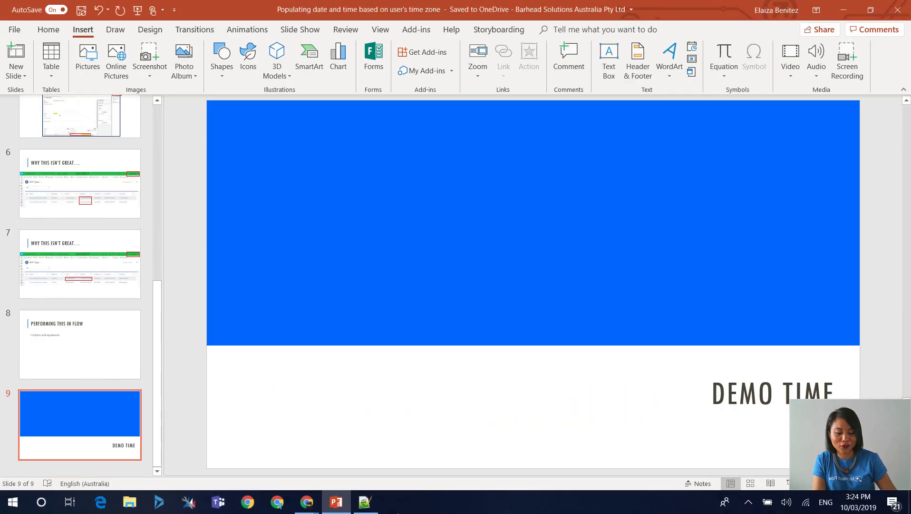
Step: Open the flow in the editor and add a 'get record' step after 1.2 Get User record
{"action": "mouse_move", "coordinate": [307, 501]}
{"action": "left_click", "coordinate": [217, 461]}
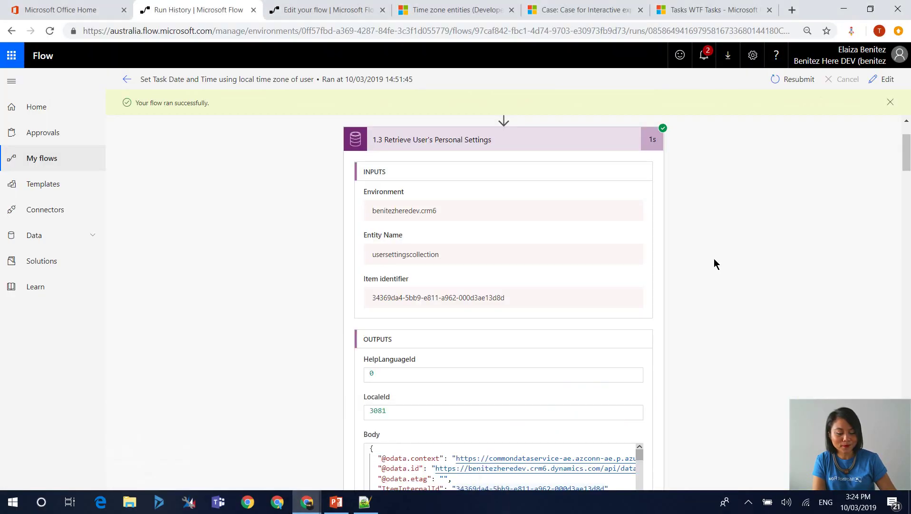
{"action": "left_click", "coordinate": [308, 15]}
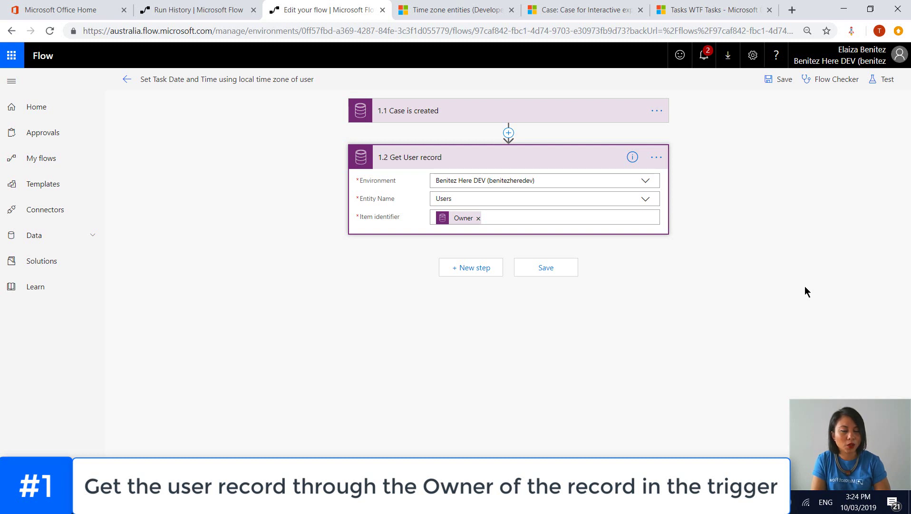
{"action": "left_click", "coordinate": [481, 275]}
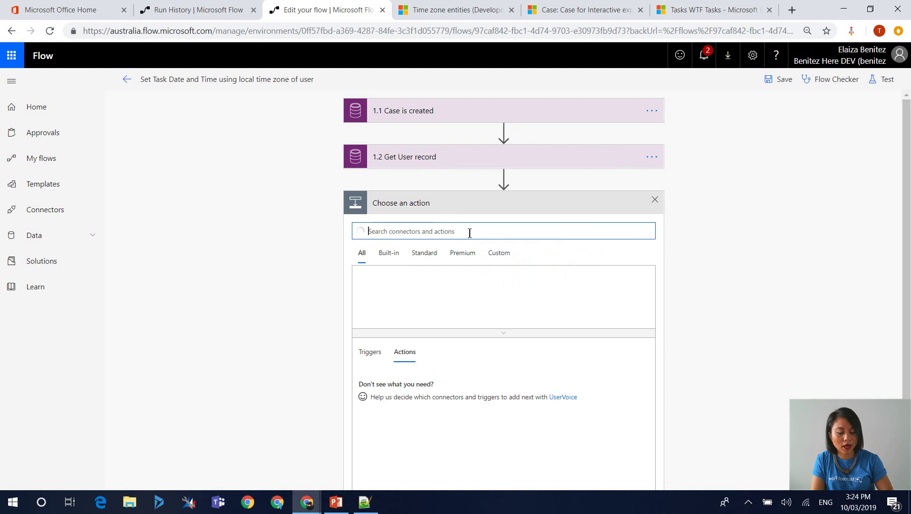
{"action": "type", "text": "get record"}
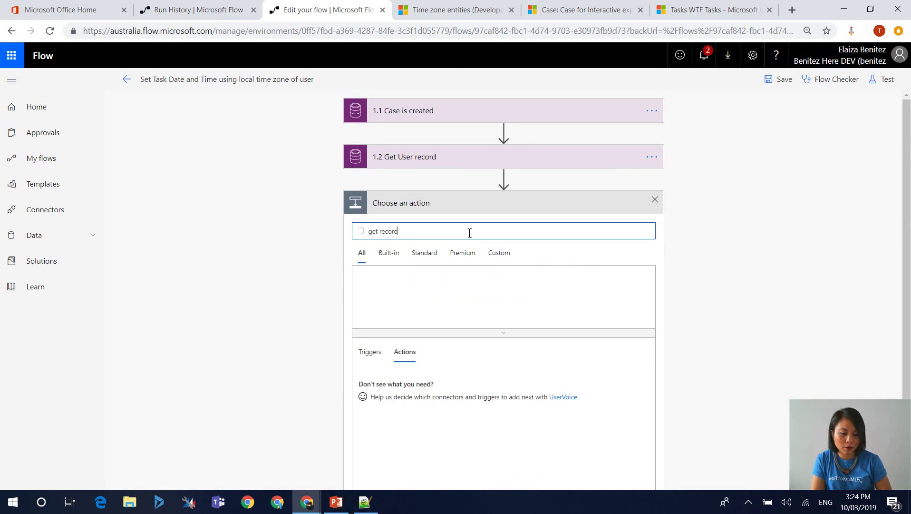
{"action": "left_click", "coordinate": [407, 439]}
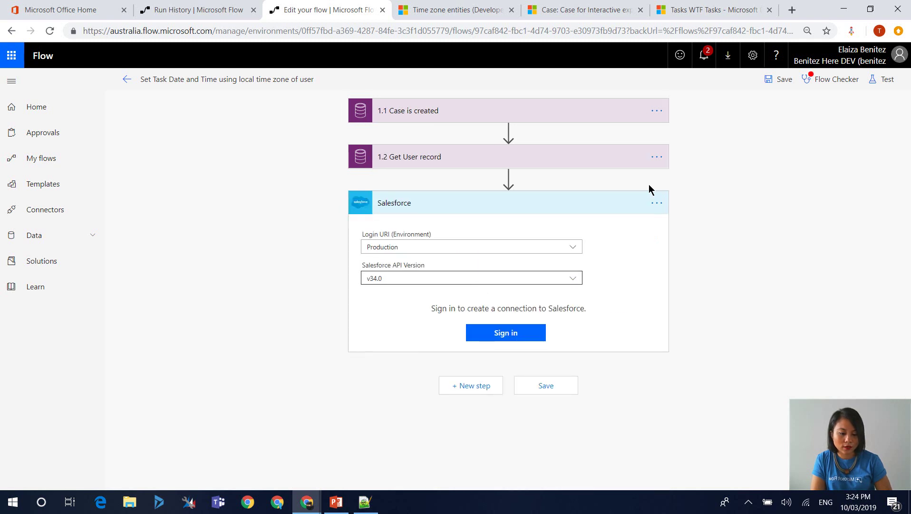
Step: Delete the mistakenly added Salesforce step and search 'Get record' for a fresh new step
{"action": "left_click", "coordinate": [657, 203]}
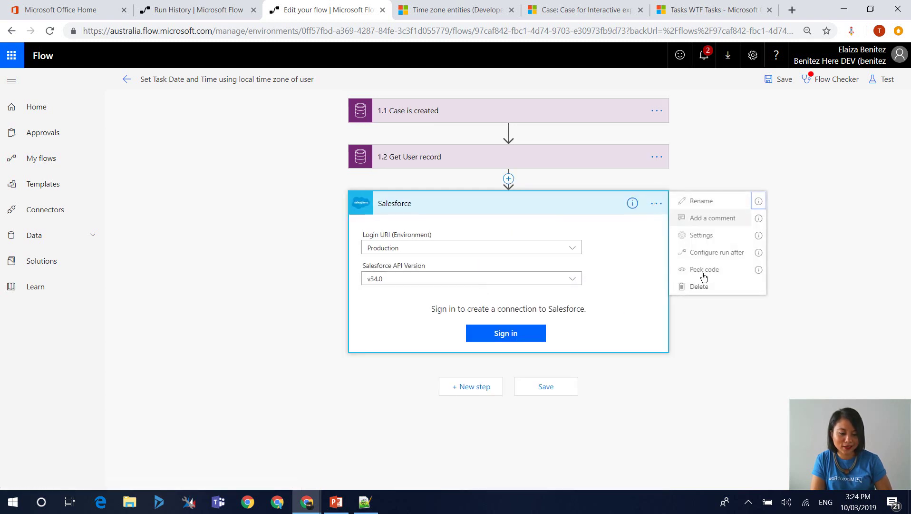
{"action": "left_click", "coordinate": [699, 285]}
{"action": "left_click", "coordinate": [514, 95]}
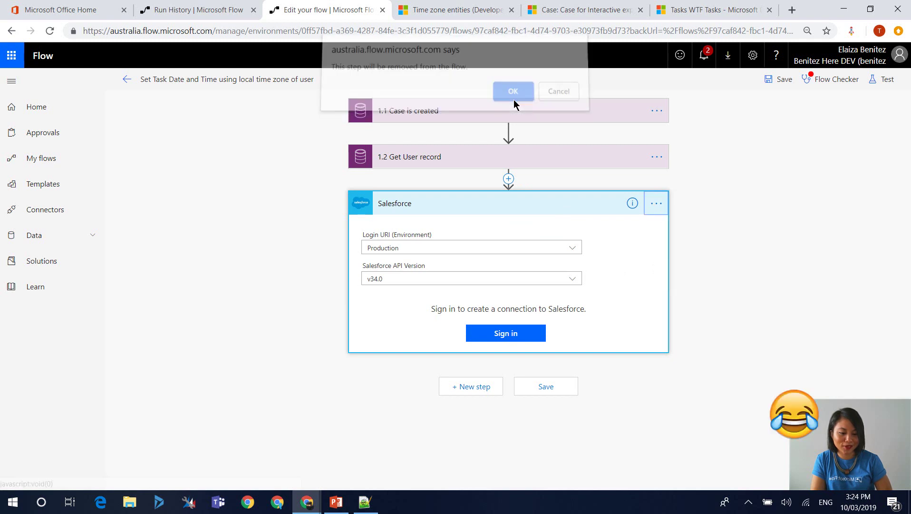
{"action": "left_click", "coordinate": [482, 206]}
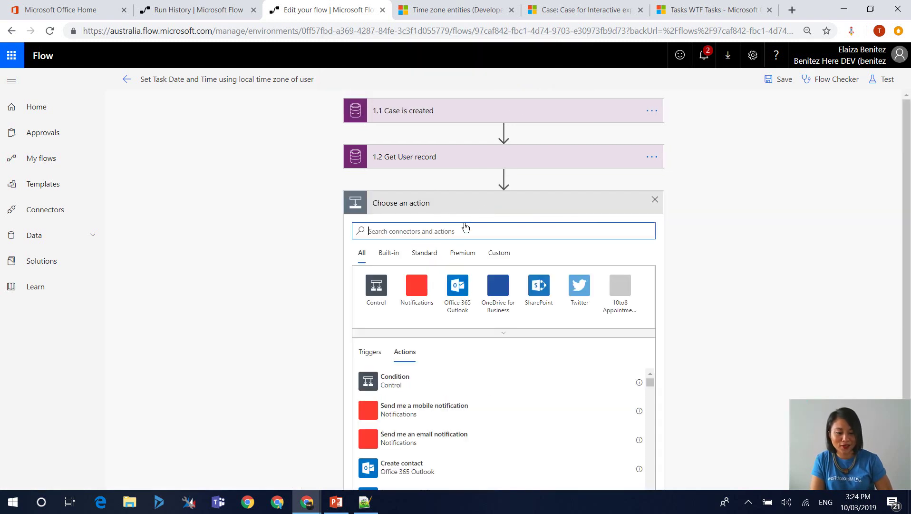
{"action": "type", "text": "Get record"}
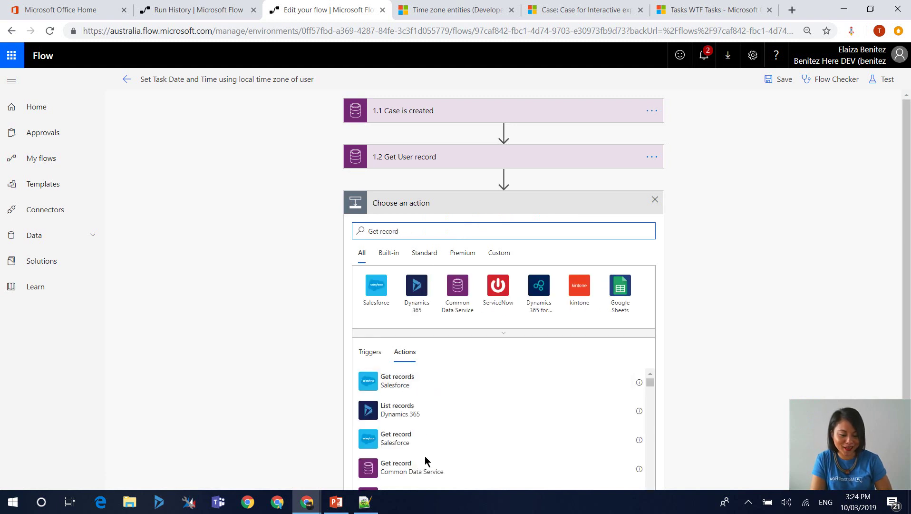
Step: Add a Common Data Service Get record on DEV for entity User Settings, identified by User
{"action": "left_click", "coordinate": [431, 473]}
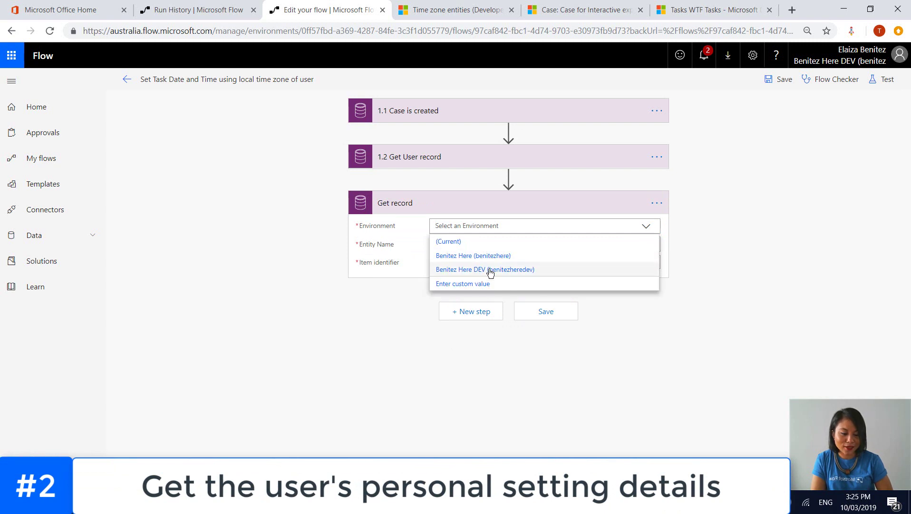
{"action": "left_click", "coordinate": [490, 270]}
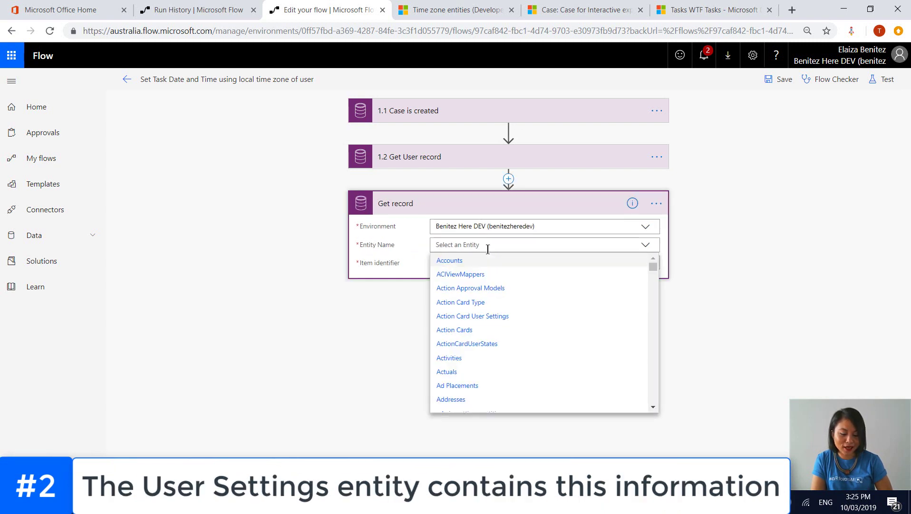
{"action": "type", "text": "user"}
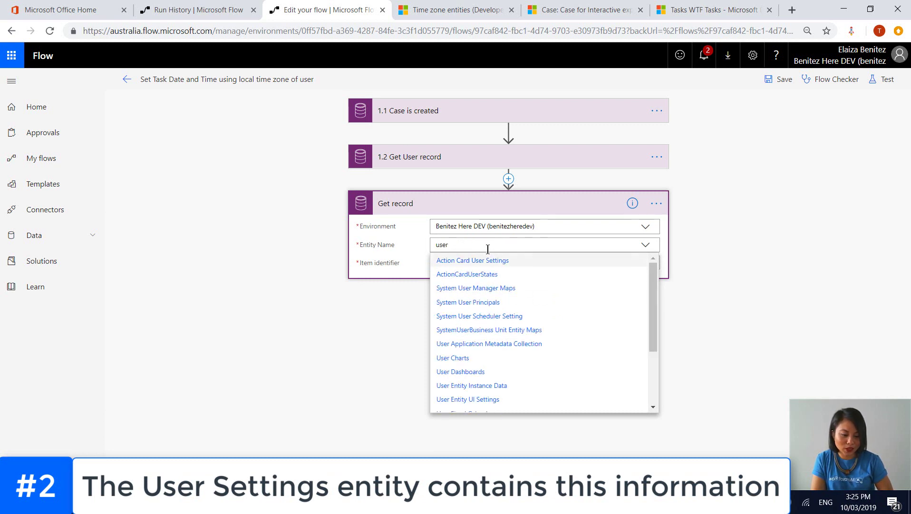
{"action": "scroll", "coordinate": [486, 361], "scroll_direction": "down", "scroll_amount": 3}
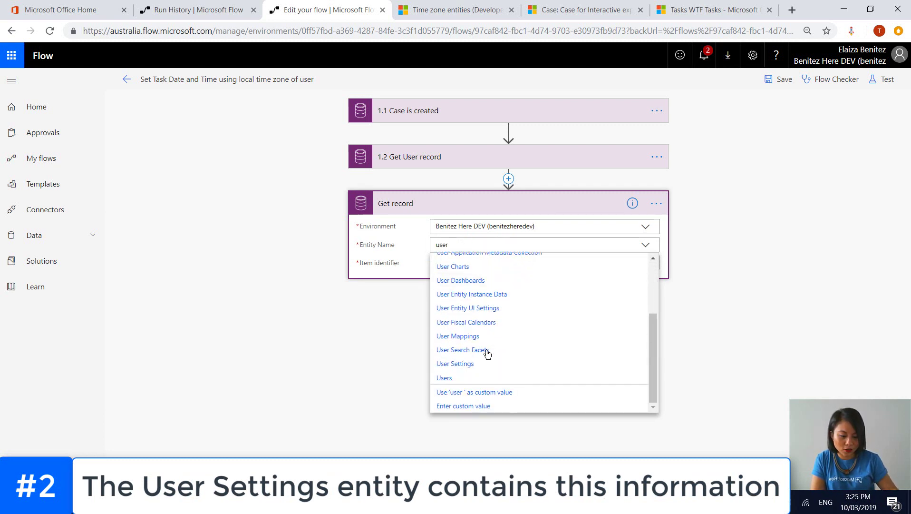
{"action": "left_click", "coordinate": [471, 364]}
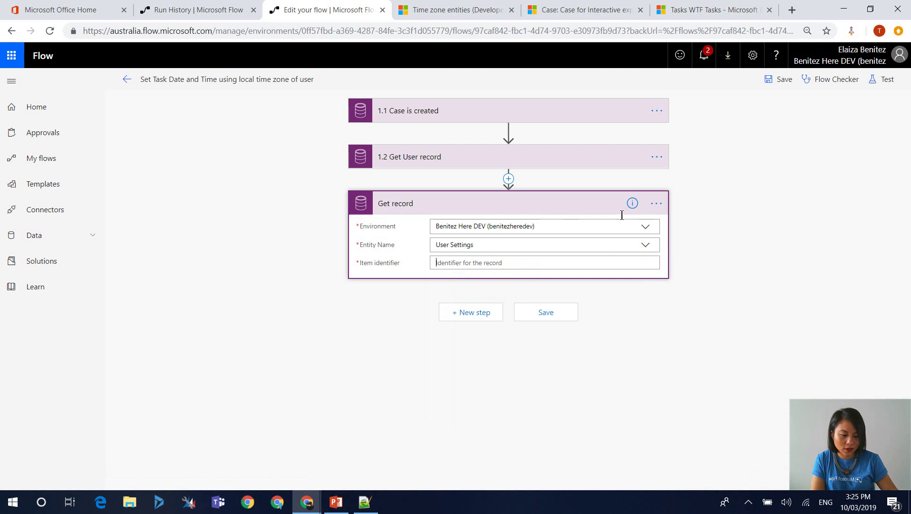
{"action": "left_click", "coordinate": [460, 261]}
{"action": "type", "text": "User"}
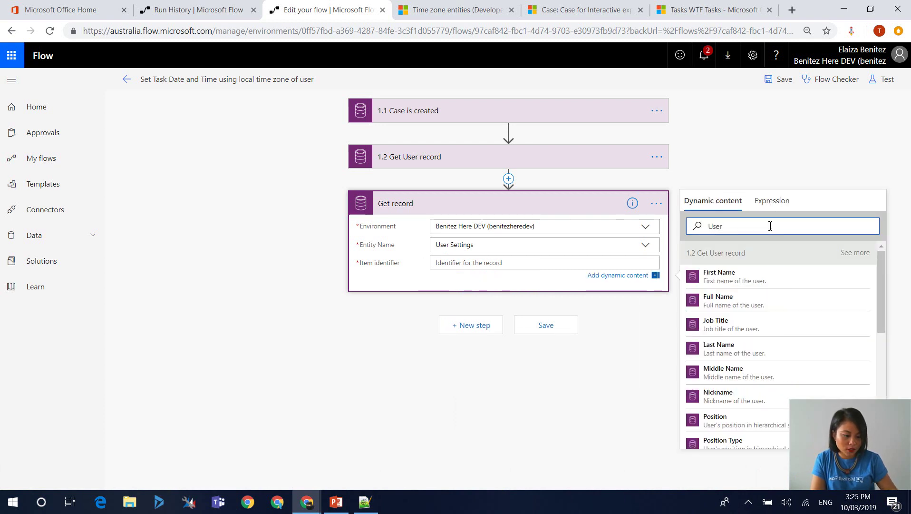
{"action": "scroll", "coordinate": [759, 346], "scroll_direction": "down", "scroll_amount": 5}
{"action": "left_click", "coordinate": [685, 325]}
Step: Rename the step to '1.3 Get User's Personal Settings'
{"action": "left_click", "coordinate": [655, 205]}
{"action": "type", "text": "1.3 Get User's Personal Settings"}
{"action": "left_click", "coordinate": [556, 9]}
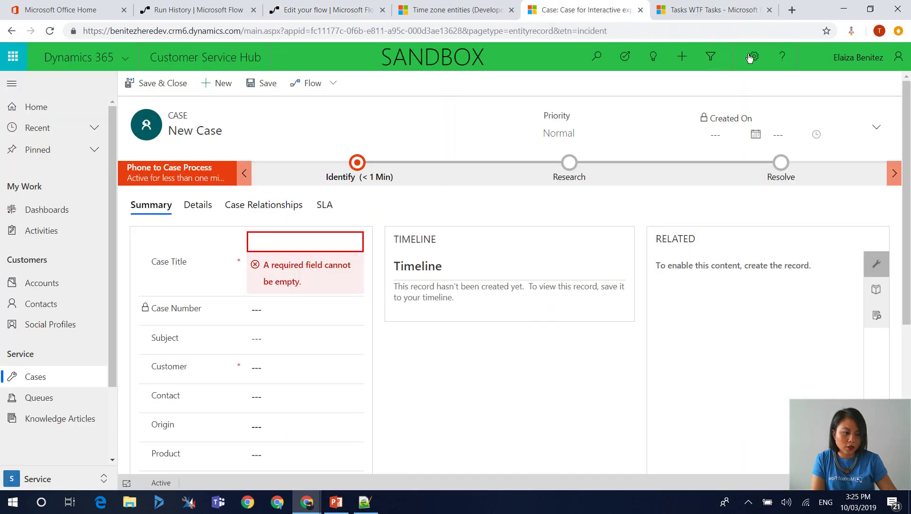
Step: Confirm Personalization Settings show time zone (GMT+10:00) Canberra, Melbourne, Sydney, then cancel back to the flow
{"action": "left_click", "coordinate": [753, 58]}
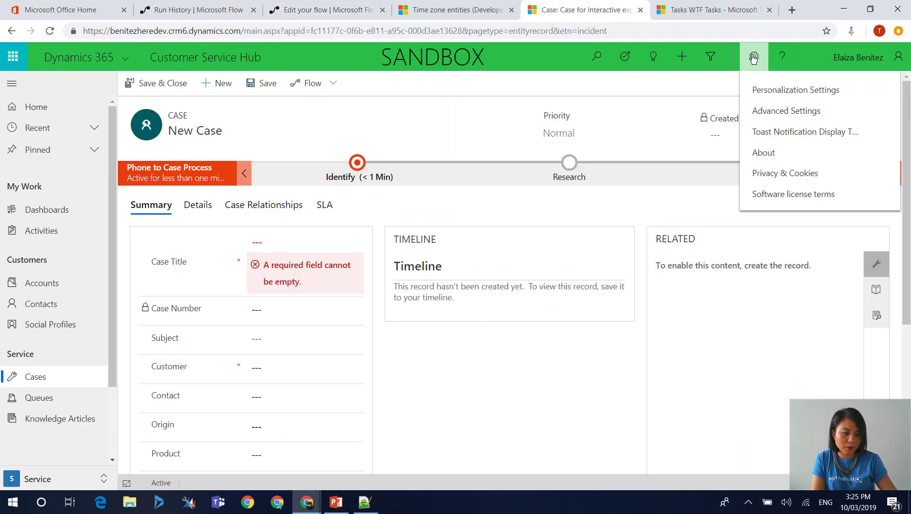
{"action": "left_click", "coordinate": [778, 90]}
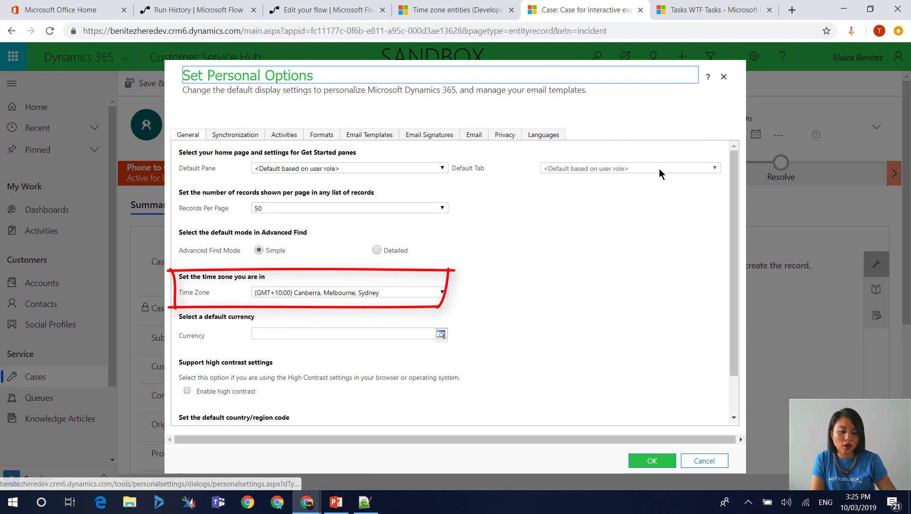
{"action": "left_click", "coordinate": [723, 77]}
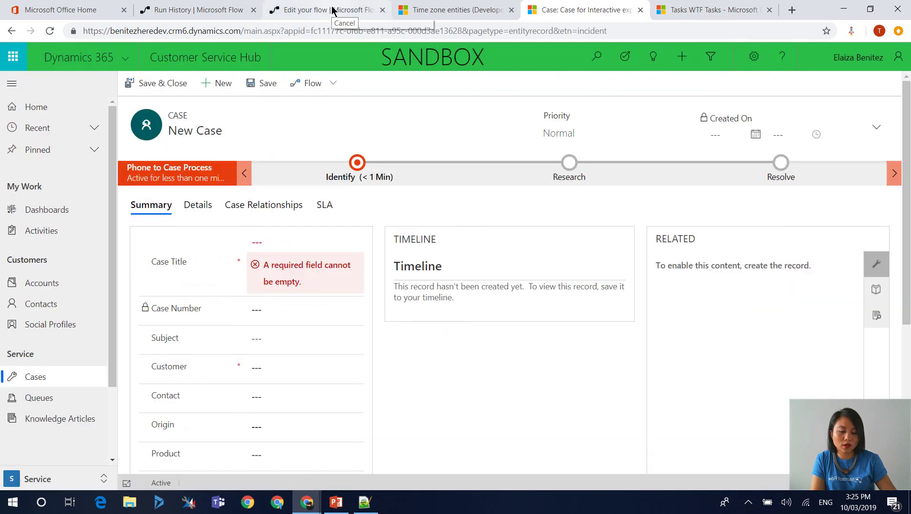
{"action": "left_click", "coordinate": [333, 11]}
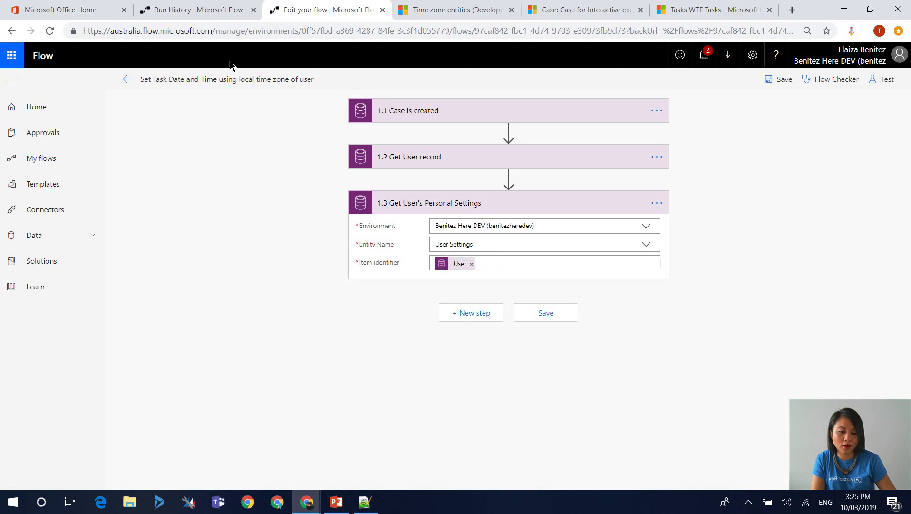
Step: Review the User Settings Body JSON in the earlier run's outputs, then switch to it in Notepad++
{"action": "left_click", "coordinate": [216, 18]}
{"action": "scroll", "coordinate": [706, 259], "scroll_direction": "down", "scroll_amount": 3}
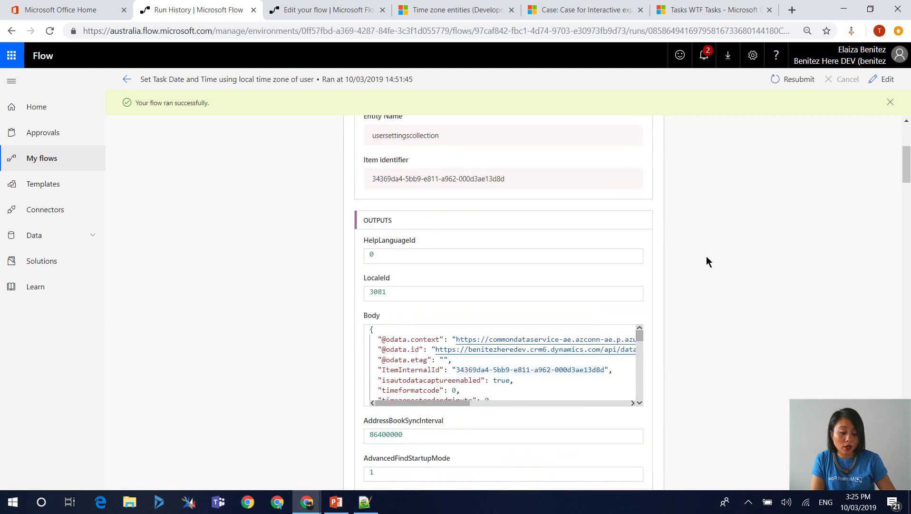
{"action": "scroll", "coordinate": [707, 261], "scroll_direction": "down", "scroll_amount": 1}
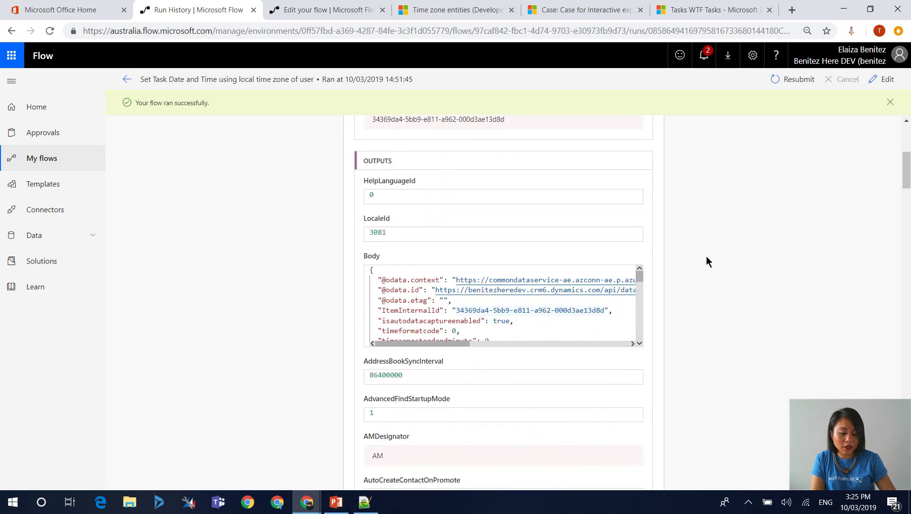
{"action": "mouse_move", "coordinate": [642, 279]}
{"action": "left_mouse_down"}
{"action": "mouse_move", "coordinate": [642, 300]}
{"action": "mouse_move", "coordinate": [642, 270]}
{"action": "left_mouse_up"}
{"action": "left_click", "coordinate": [365, 502]}
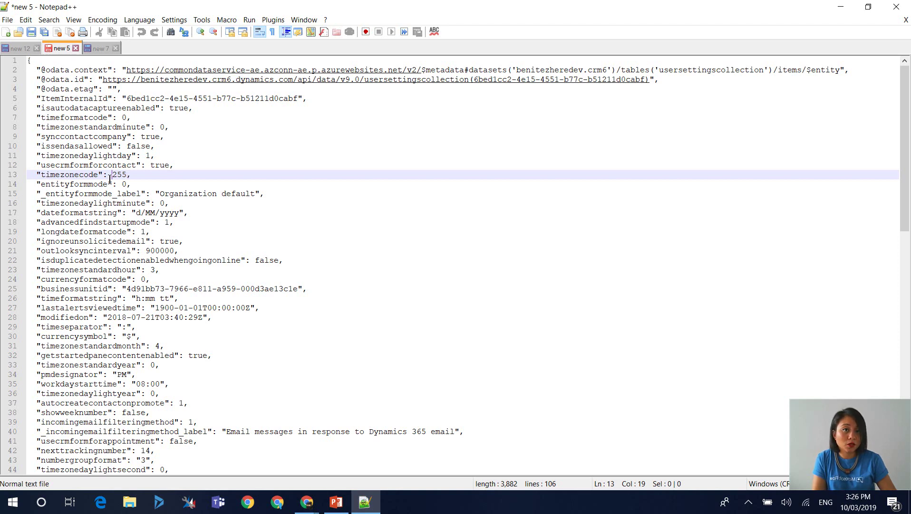
Step: Note the "timezonecode": 255 value on line 13, then minimize Notepad++
{"action": "left_click", "coordinate": [841, 7]}
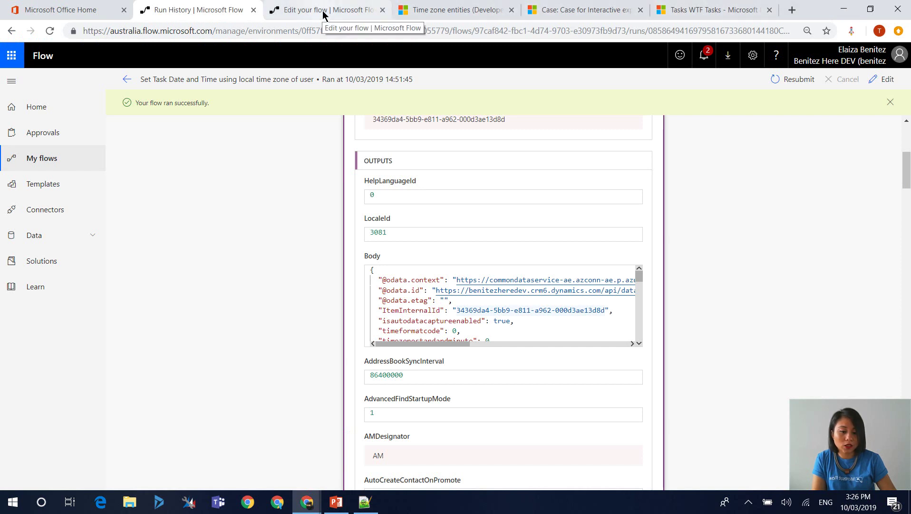
Step: Read the Microsoft Docs 'Time zone entities' page, then go back to the flow editor
{"action": "left_click", "coordinate": [438, 13]}
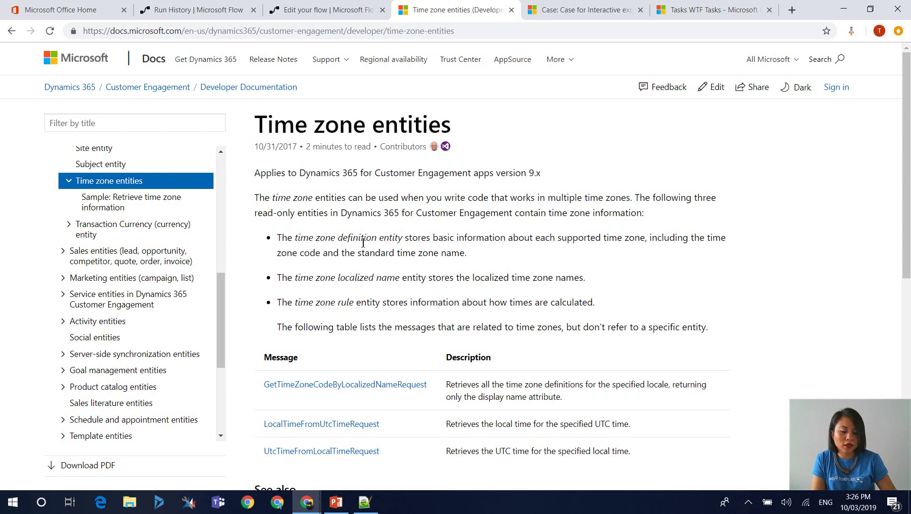
{"action": "left_click", "coordinate": [352, 13]}
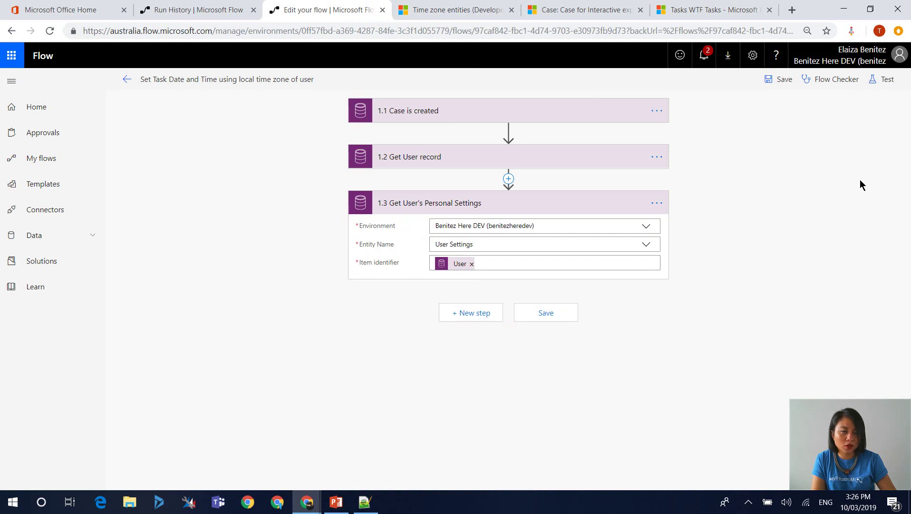
Step: Add a Common Data Service Get record step on DEV for the Time Zone Definitions entity
{"action": "left_click", "coordinate": [487, 314]}
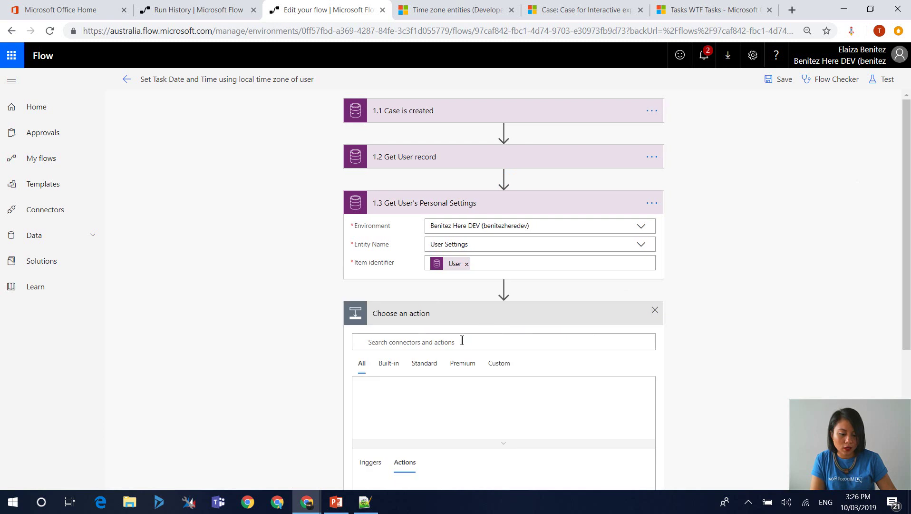
{"action": "type", "text": "Get re"}
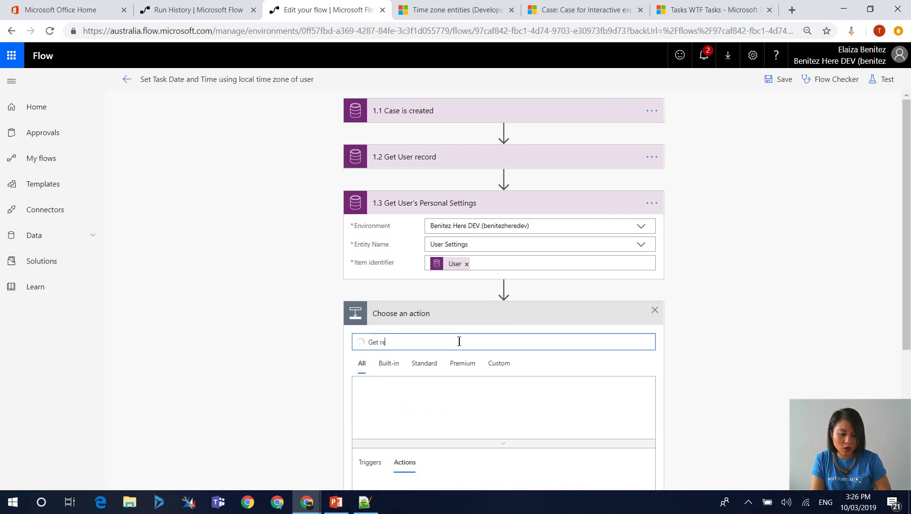
{"action": "type", "text": "cord"}
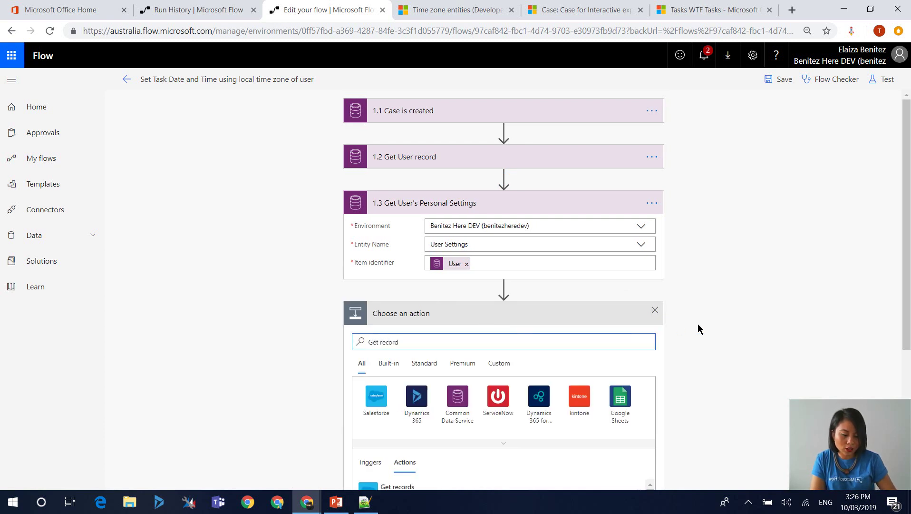
{"action": "scroll", "coordinate": [702, 330], "scroll_direction": "down", "scroll_amount": 3}
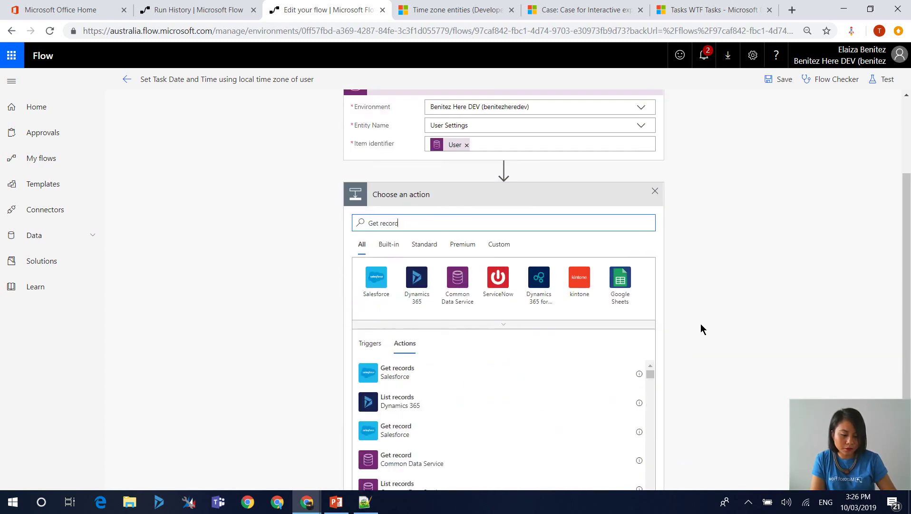
{"action": "left_click", "coordinate": [406, 460]}
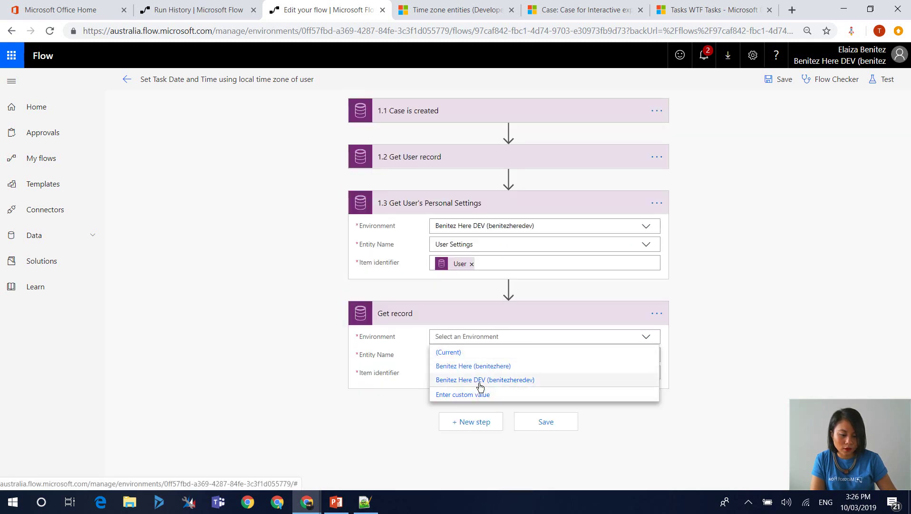
{"action": "left_click", "coordinate": [481, 381]}
{"action": "left_click", "coordinate": [485, 356]}
{"action": "type", "text": "T"}
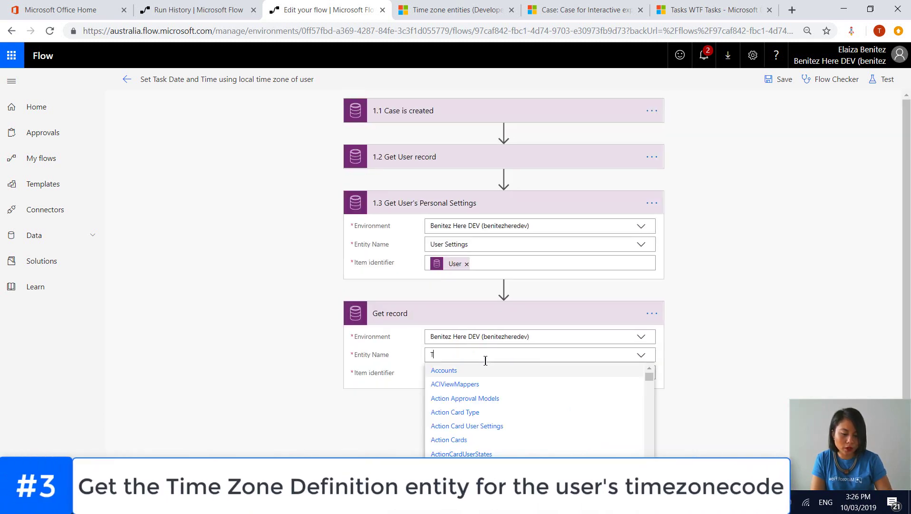
{"action": "type", "text": "ime Zone De"}
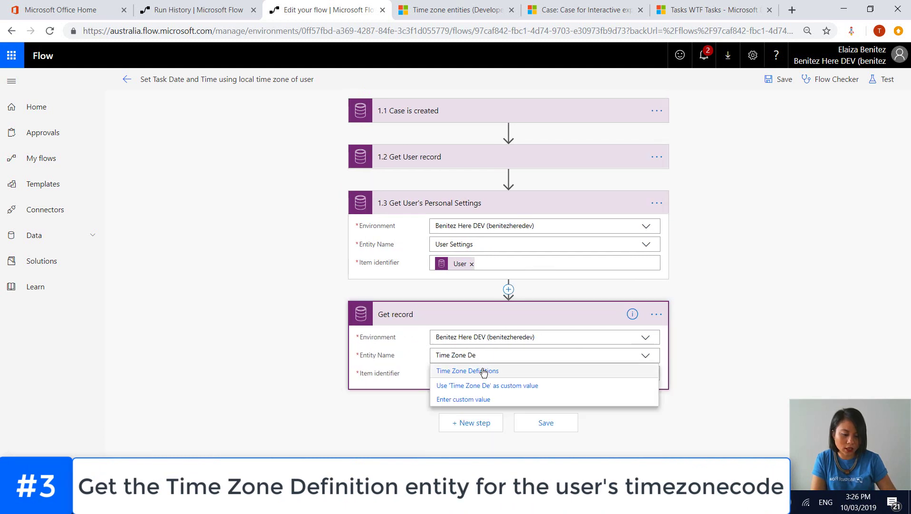
{"action": "left_click", "coordinate": [484, 372]}
Step: Set the item identifier to PersonalizationSettings and rename the step '1.4 Get Time Zone Definition'
{"action": "left_click", "coordinate": [476, 373]}
{"action": "type", "text": "per"}
{"action": "left_click", "coordinate": [755, 388]}
{"action": "left_click", "coordinate": [657, 314]}
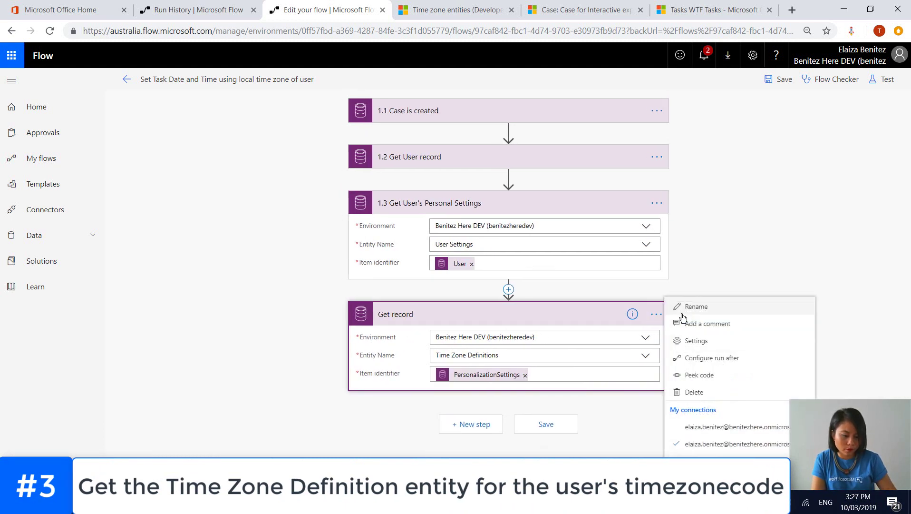
{"action": "left_click", "coordinate": [683, 313]}
{"action": "type", "text": "1.4 Get Time Zone Definition\\"}
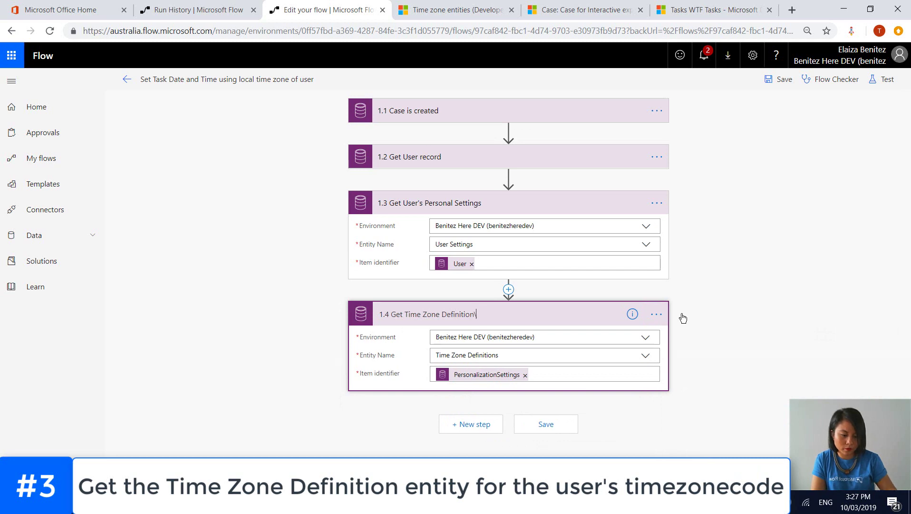
{"action": "key", "text": "BackSpace"}
Step: Scroll through the earlier run's history to the inputs and outputs of step 1.4
{"action": "left_click", "coordinate": [217, 12]}
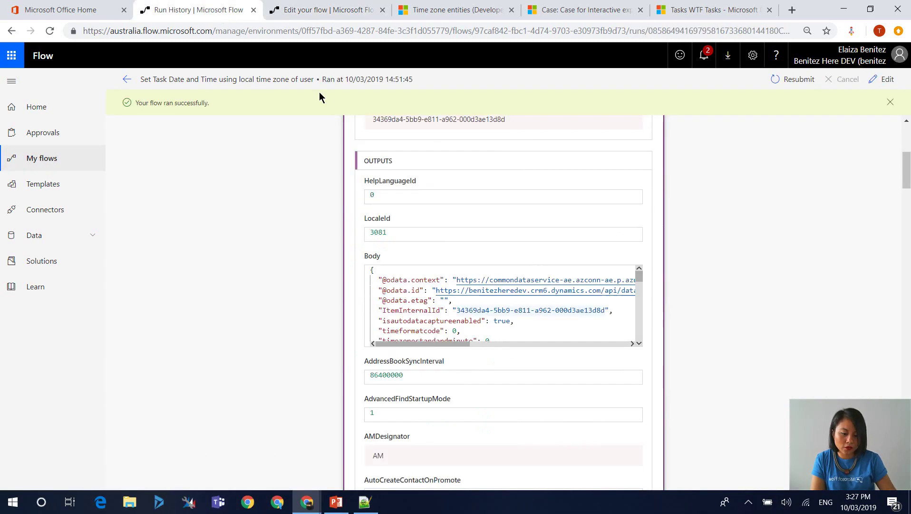
{"action": "scroll", "coordinate": [766, 260], "scroll_direction": "down", "scroll_amount": 8}
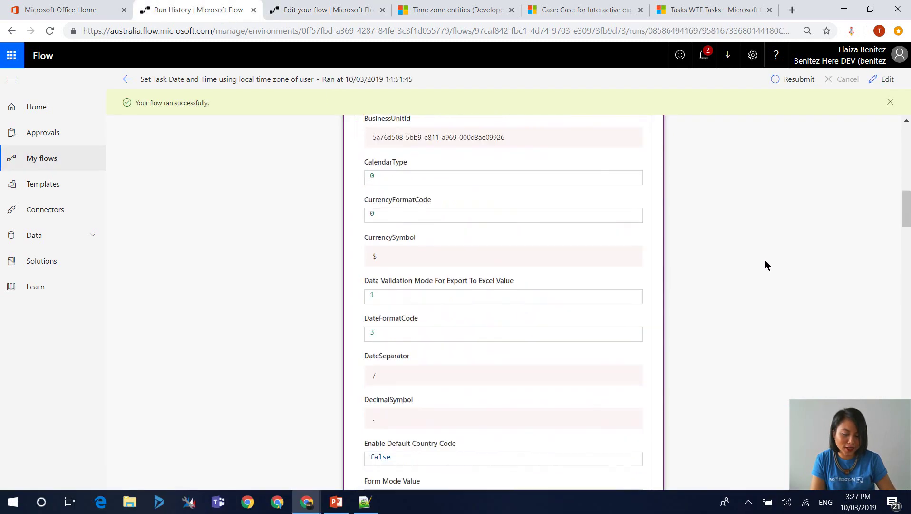
{"action": "scroll", "coordinate": [766, 262], "scroll_direction": "down", "scroll_amount": 15}
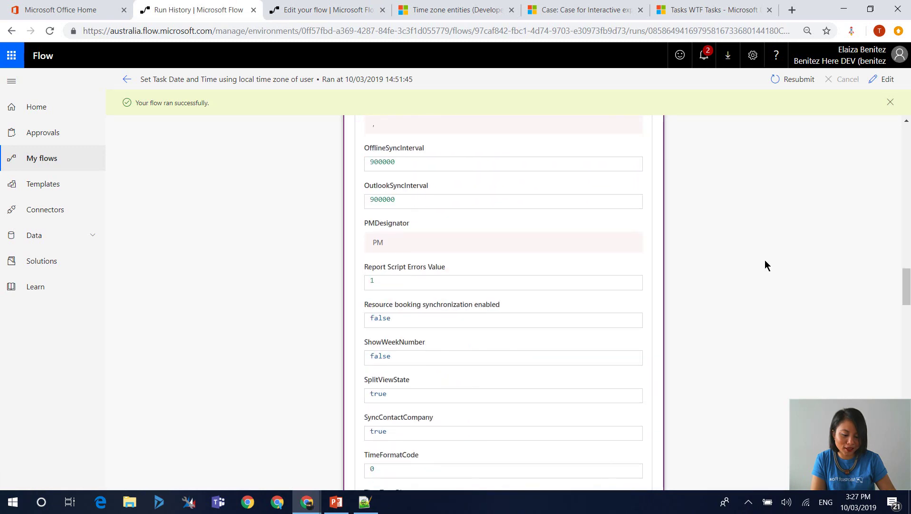
{"action": "scroll", "coordinate": [765, 265], "scroll_direction": "down", "scroll_amount": 15}
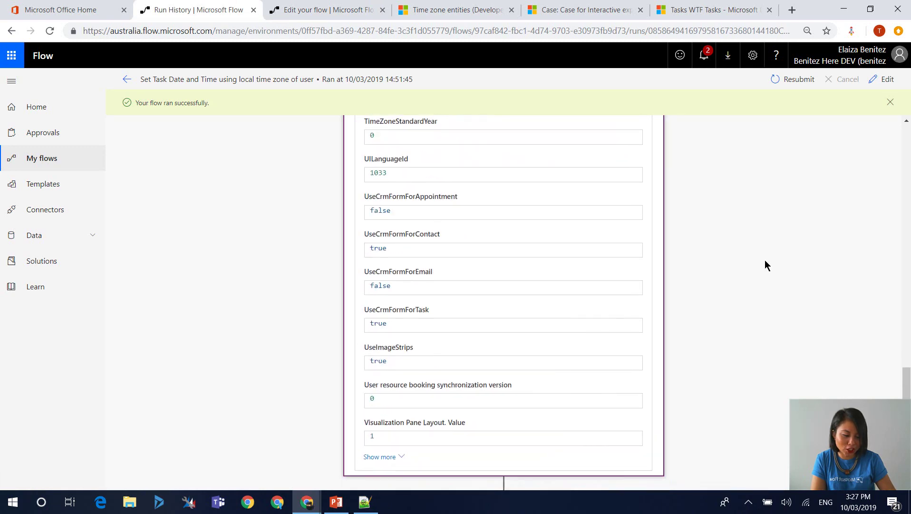
{"action": "scroll", "coordinate": [764, 265], "scroll_direction": "down", "scroll_amount": 5}
{"action": "scroll", "coordinate": [765, 264], "scroll_direction": "down", "scroll_amount": 3}
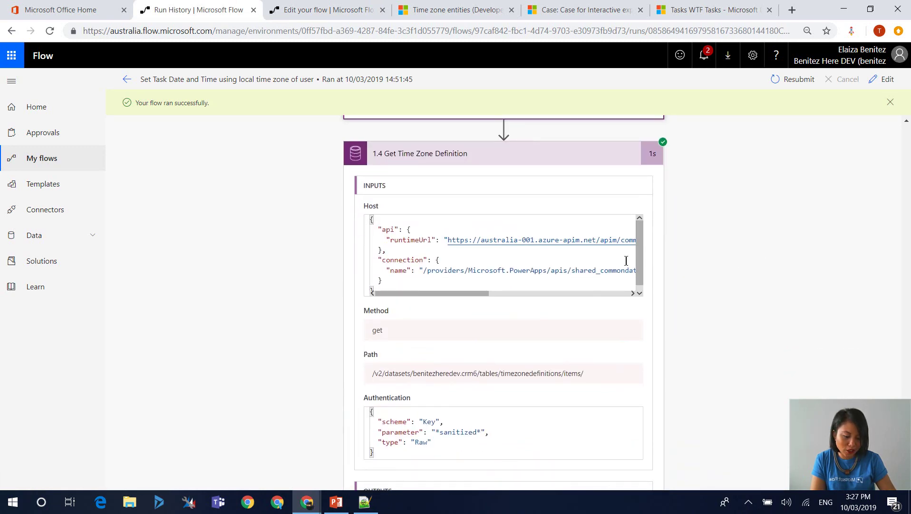
{"action": "scroll", "coordinate": [626, 260], "scroll_direction": "down", "scroll_amount": 6}
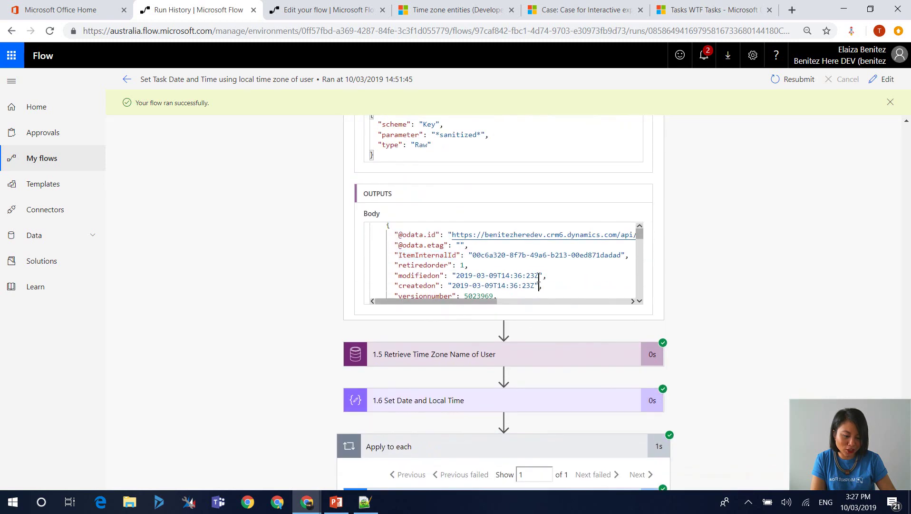
{"action": "scroll", "coordinate": [539, 280], "scroll_direction": "up", "scroll_amount": 5}
Step: Show the saved time zone definitions JSON in Notepad++, where code 255 is AUS Eastern Standard Time
{"action": "left_click", "coordinate": [365, 501]}
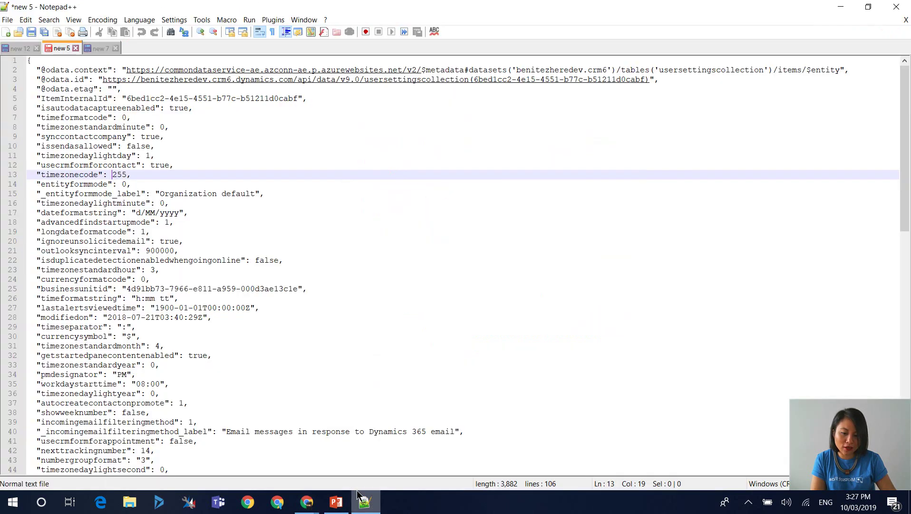
{"action": "left_click", "coordinate": [100, 49]}
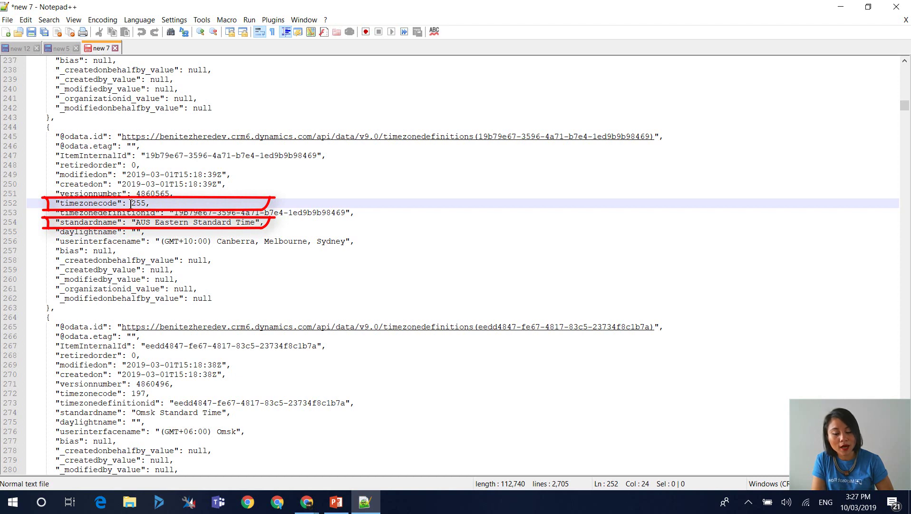
Step: Back in the flow editor, add a new step after 1.4 and search for 'list record'
{"action": "left_click", "coordinate": [843, 13]}
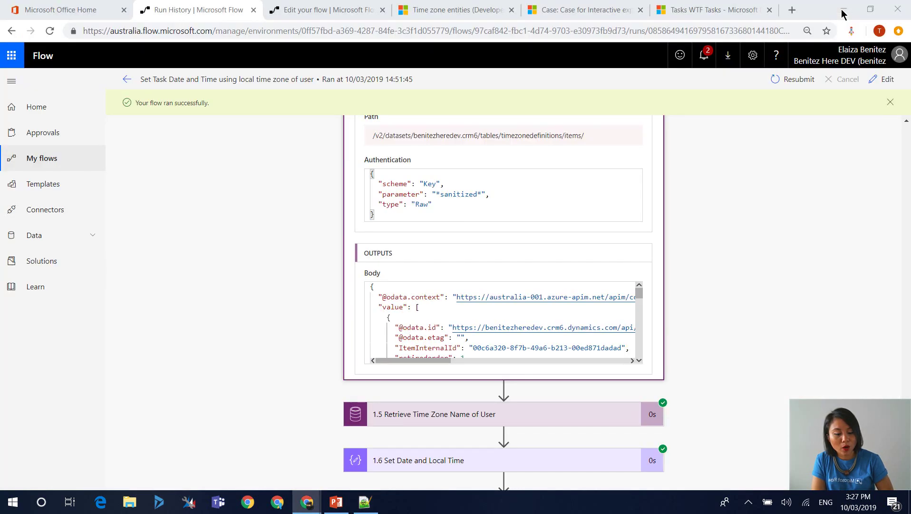
{"action": "left_click", "coordinate": [342, 15]}
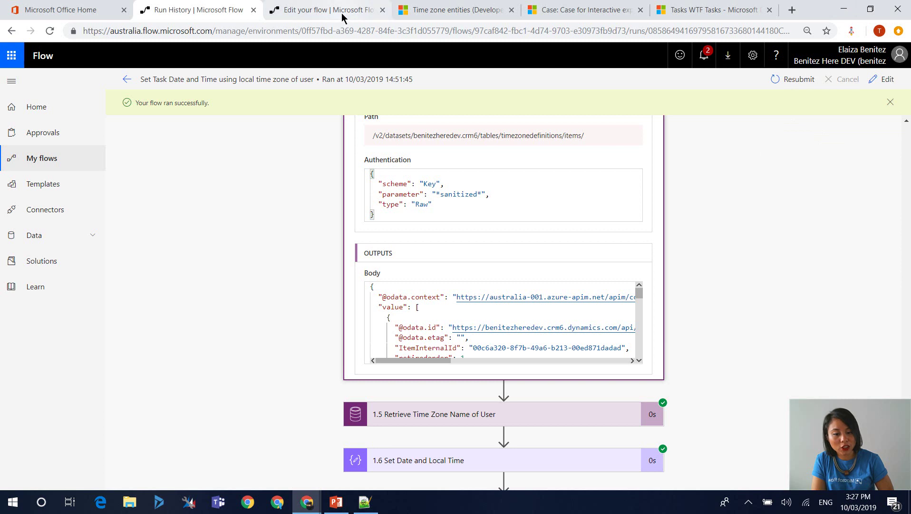
{"action": "left_click", "coordinate": [490, 423]}
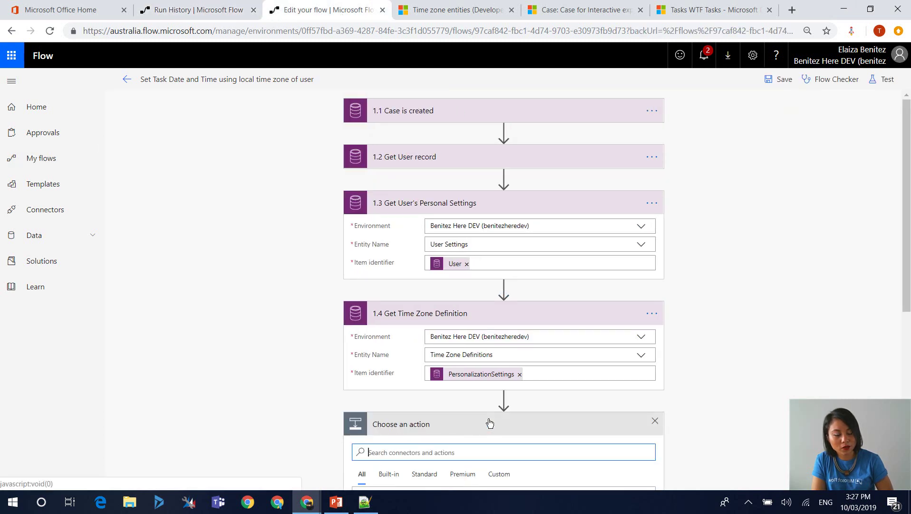
{"action": "left_click_drag", "start_coordinate": [907, 209], "coordinate": [906, 297]}
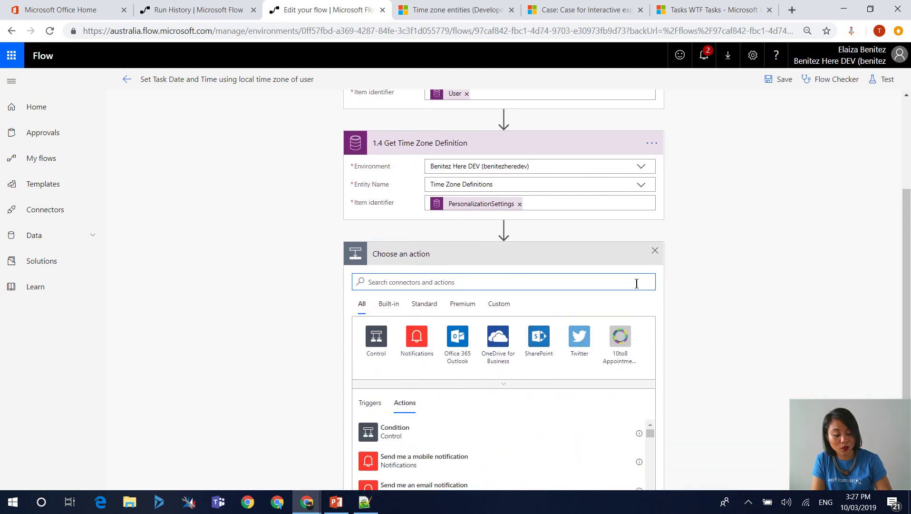
{"action": "type", "text": "list"}
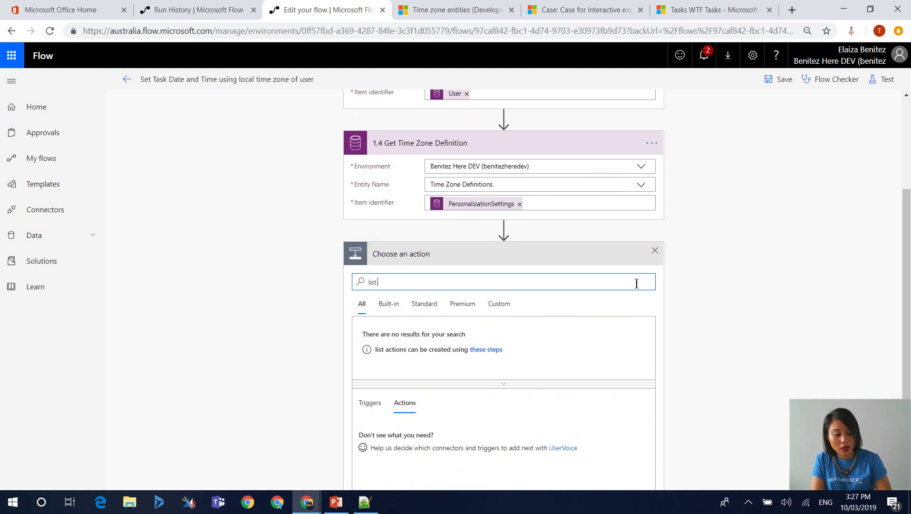
{"action": "type", "text": " record"}
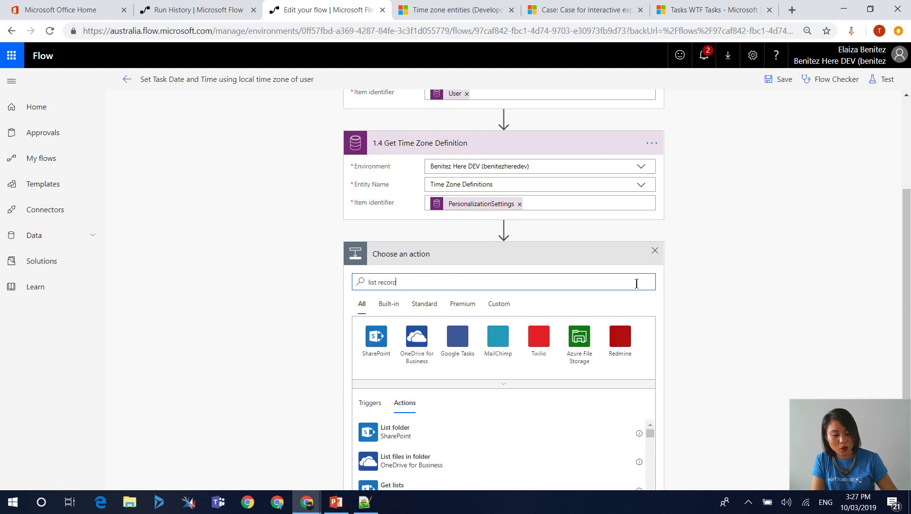
Step: Add a List records action on the DEV environment for the Time Zone Definitions entity
{"action": "left_click", "coordinate": [433, 464]}
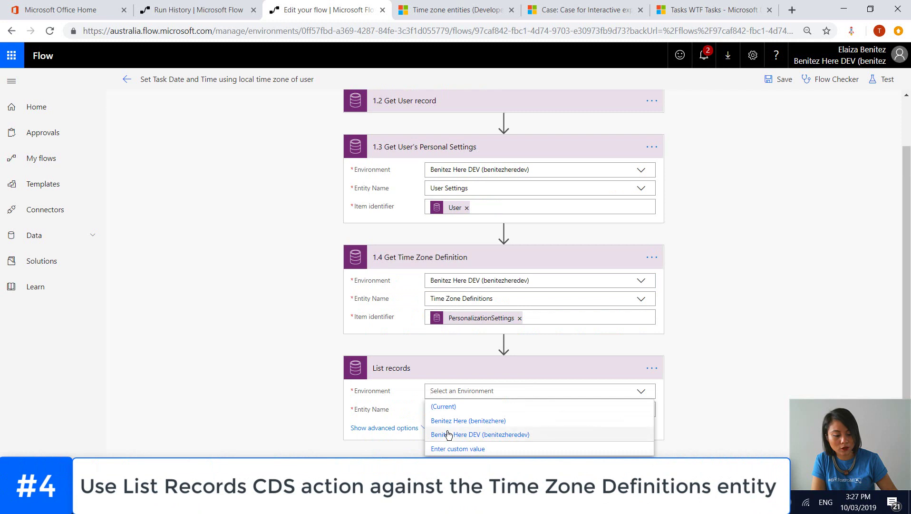
{"action": "left_click", "coordinate": [448, 435]}
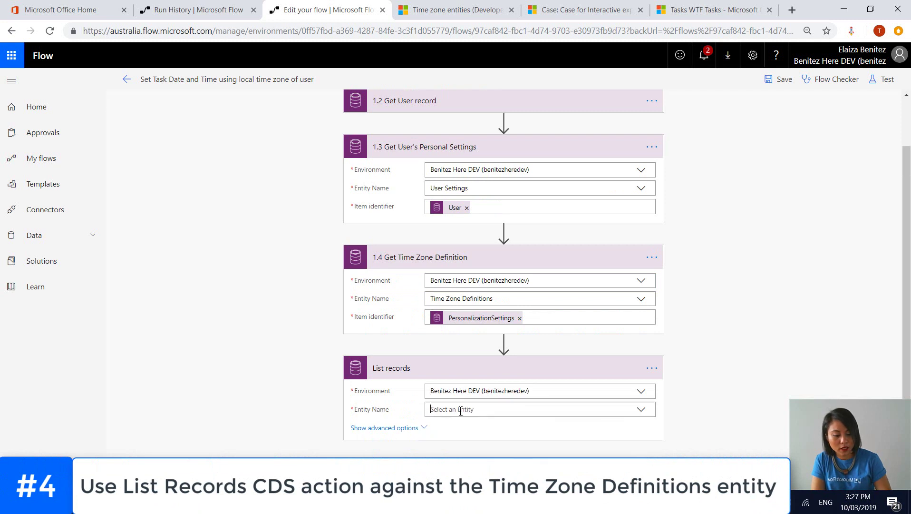
{"action": "type", "text": "Time Zone"}
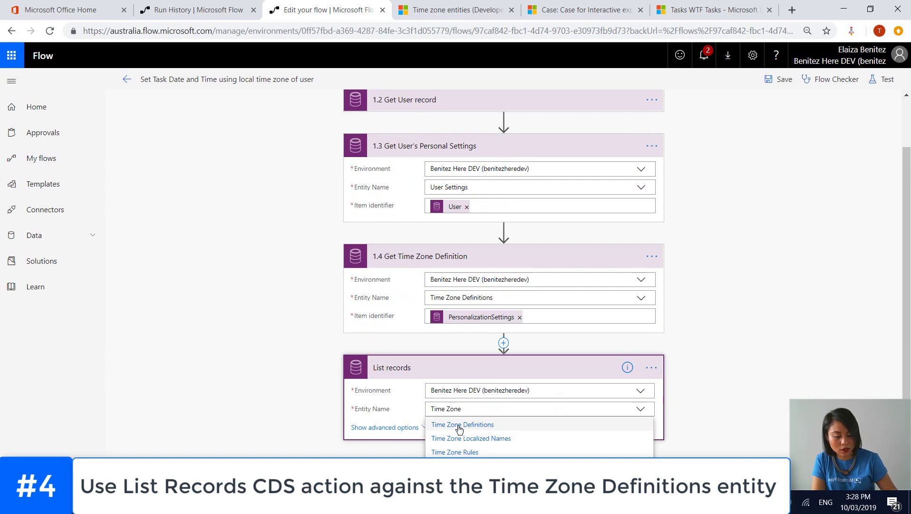
{"action": "left_click", "coordinate": [459, 428]}
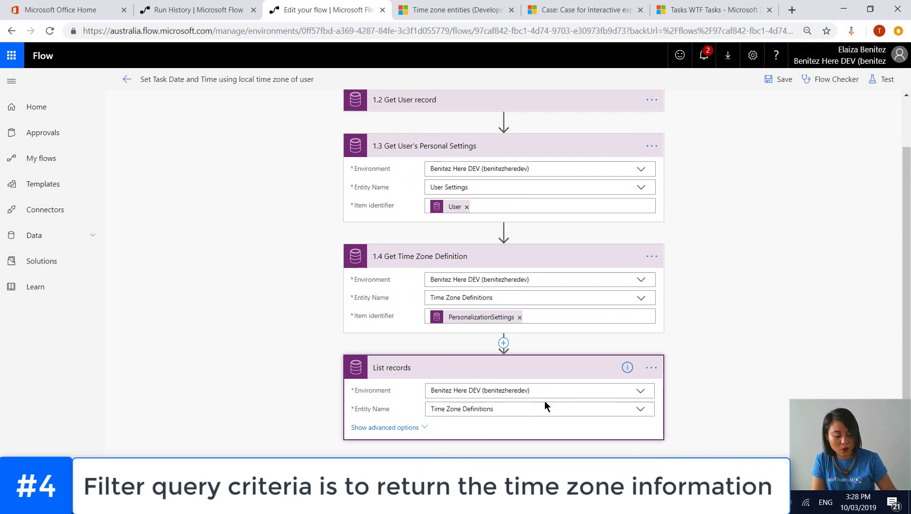
{"action": "left_click", "coordinate": [415, 428]}
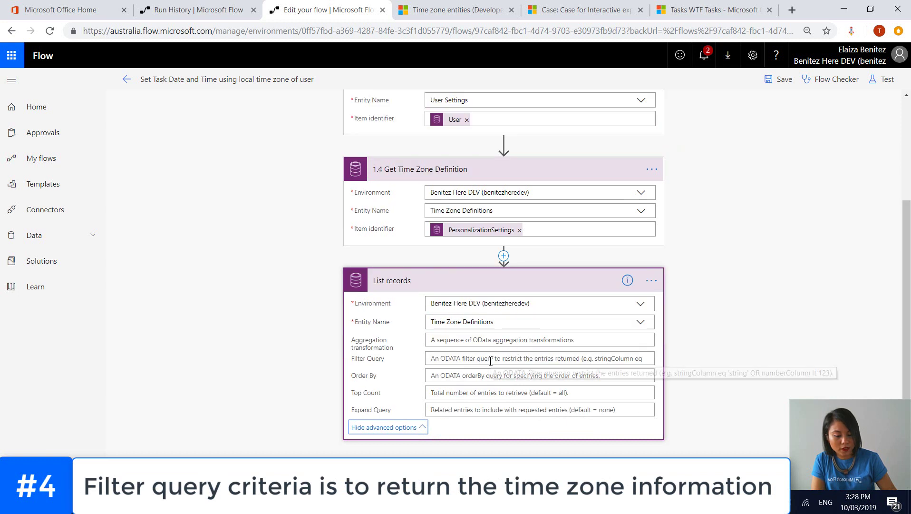
Step: Set the Filter Query to 'timezonecode eq' the user's TimeZoneCode, then start renaming the step
{"action": "left_click", "coordinate": [491, 361]}
{"action": "type", "text": "timez"}
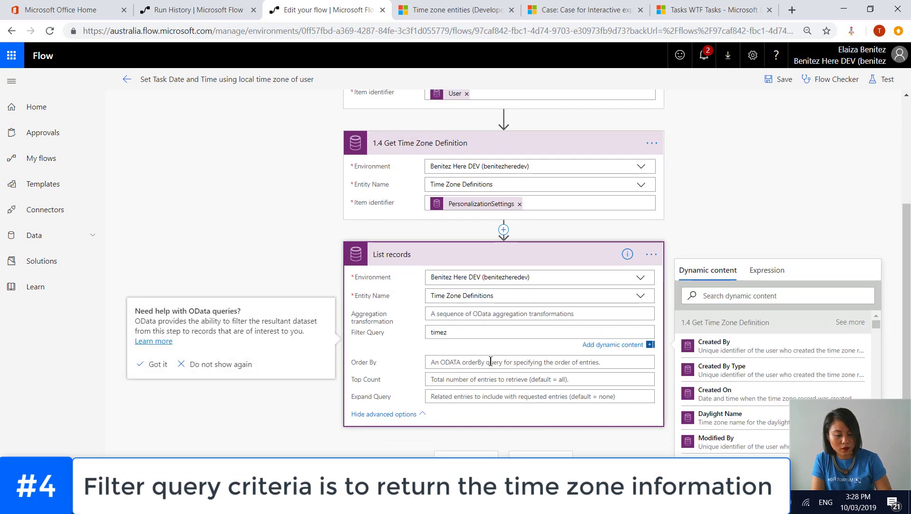
{"action": "type", "text": "onecode"}
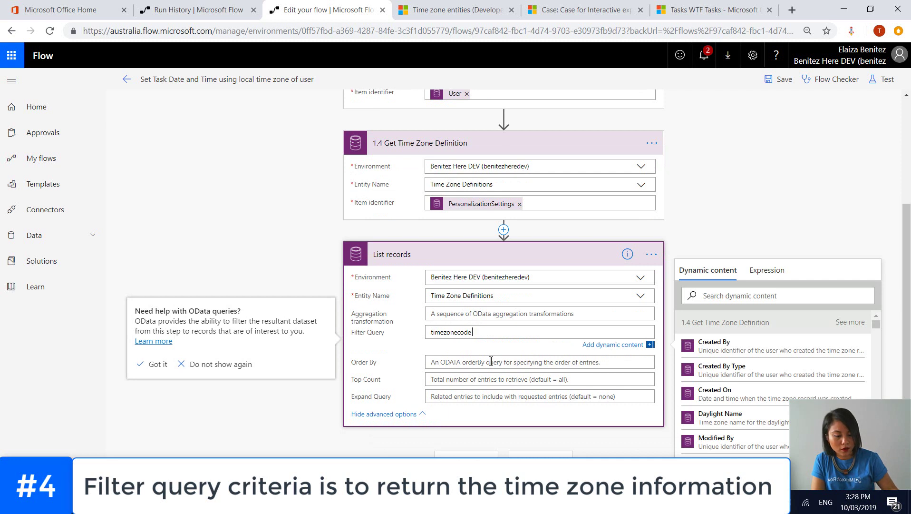
{"action": "left_click", "coordinate": [738, 296]}
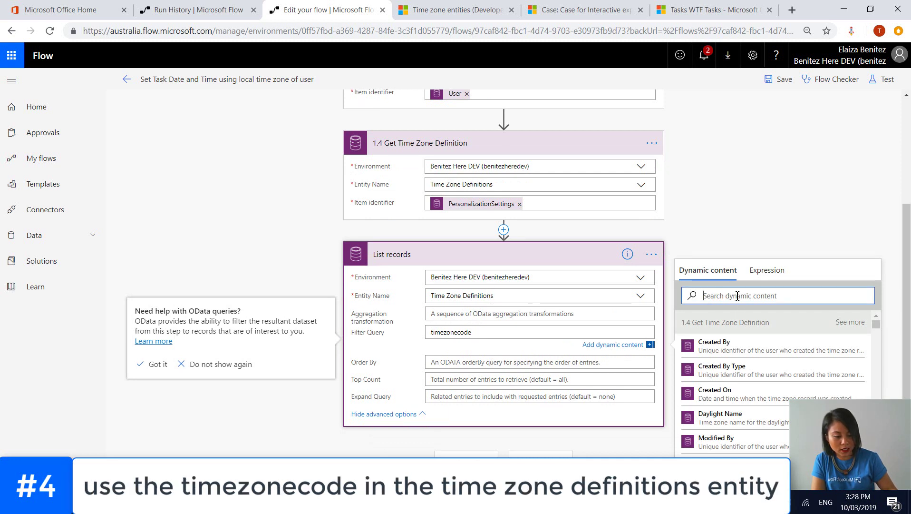
{"action": "left_click", "coordinate": [578, 332]}
{"action": "type", "text": "eq"}
{"action": "left_click", "coordinate": [718, 296]}
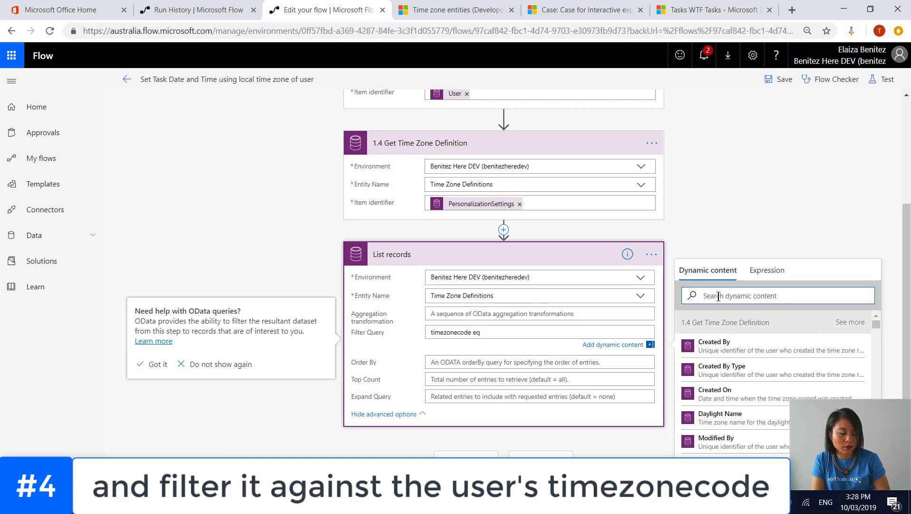
{"action": "type", "text": "time zone"}
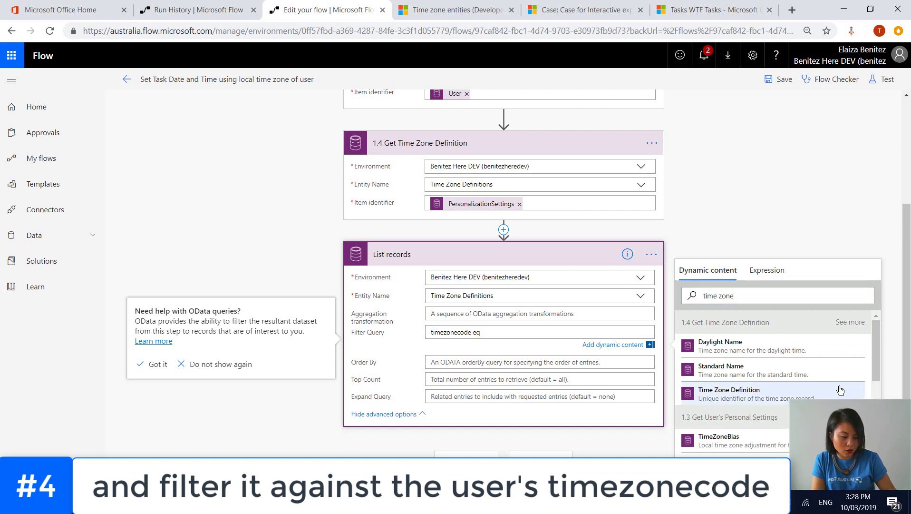
{"action": "scroll", "coordinate": [780, 385], "scroll_direction": "down", "scroll_amount": 3}
{"action": "left_click", "coordinate": [765, 345]}
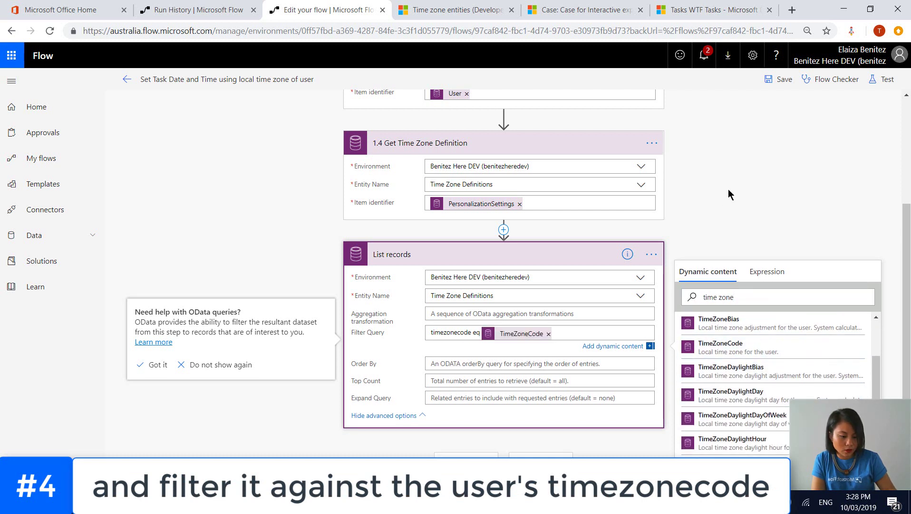
{"action": "left_click", "coordinate": [728, 189]}
{"action": "left_click", "coordinate": [652, 279]}
{"action": "left_click", "coordinate": [681, 281]}
Step: Name the lookup '1.5 Get Time Zone Name of User' and add a Compose step with an expression input
{"action": "type", "text": "1.5 Get Time Zone Name of User"}
{"action": "left_click", "coordinate": [466, 474]}
{"action": "left_click", "coordinate": [505, 357]}
{"action": "type", "text": "comp"}
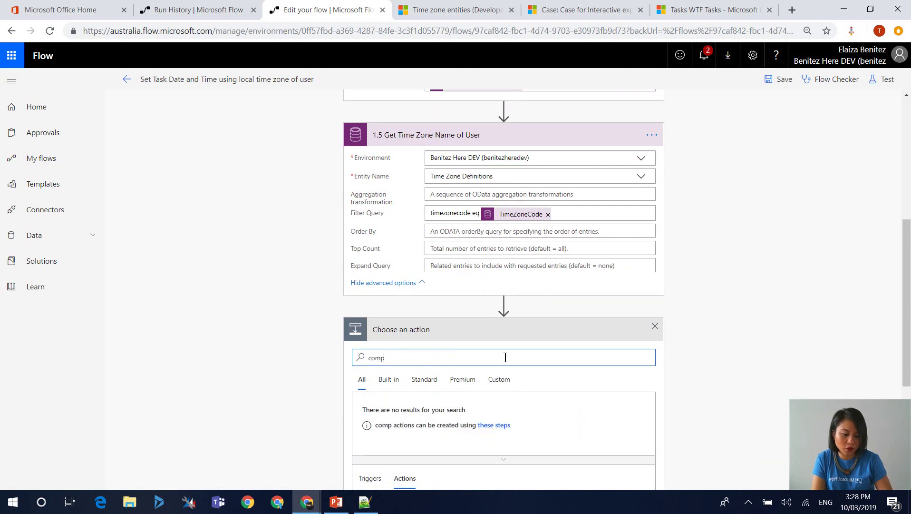
{"action": "type", "text": "ose"}
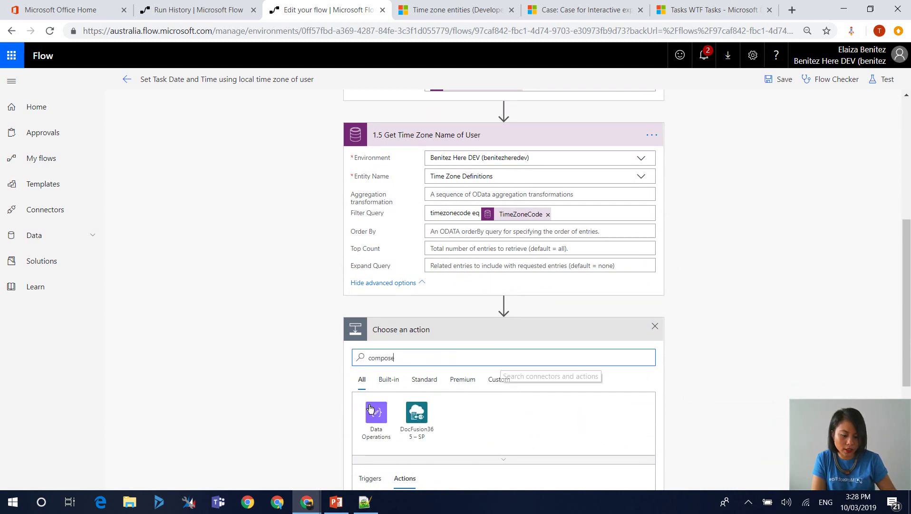
{"action": "scroll", "coordinate": [377, 423], "scroll_direction": "down", "scroll_amount": 3}
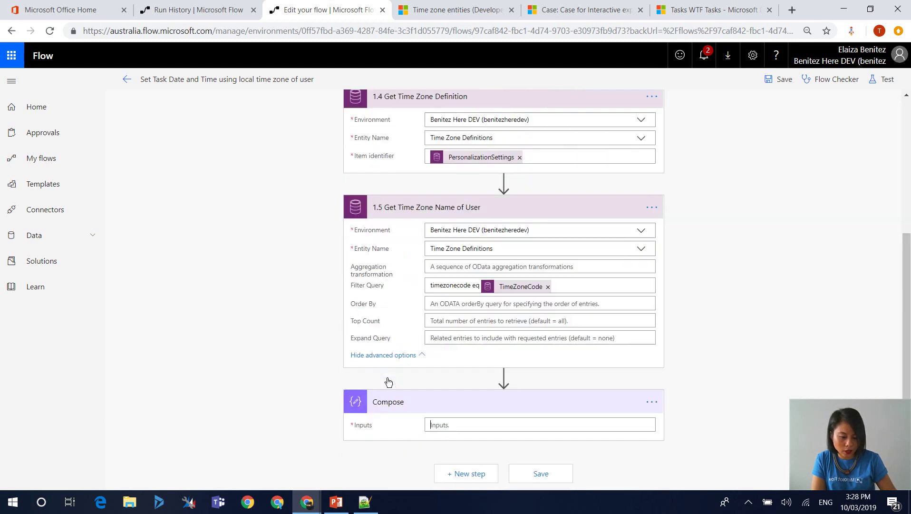
{"action": "left_click", "coordinate": [453, 426]}
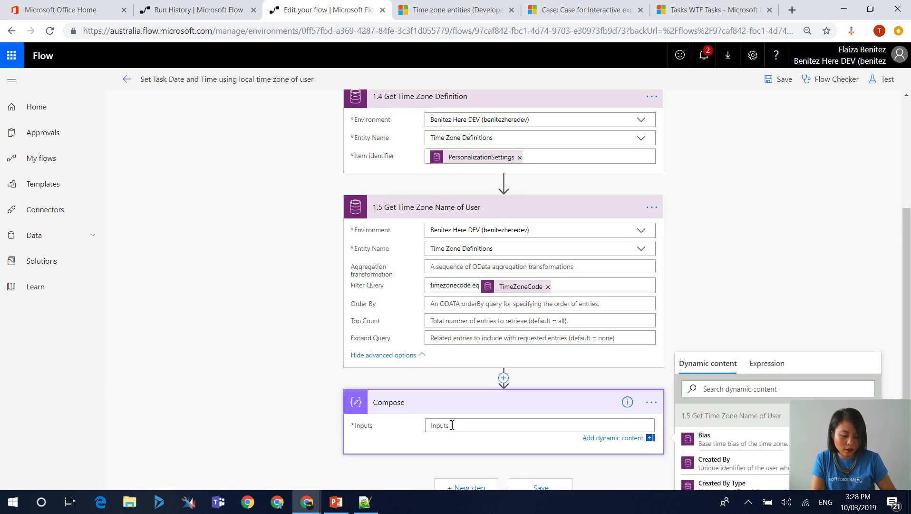
{"action": "left_click", "coordinate": [773, 364]}
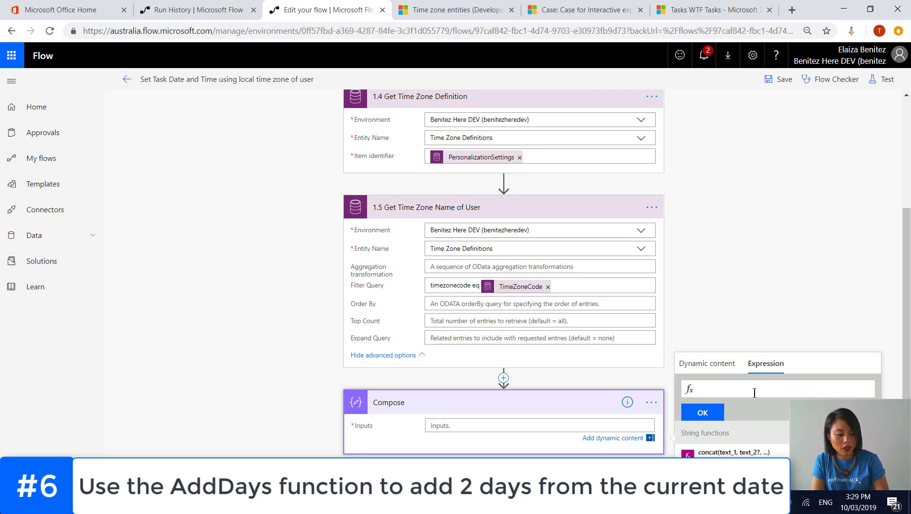
Step: Enter the expression addDays(utcNow(), 2, 'yyyy-MM-ddT09:00:00') as the Compose input
{"action": "type", "text": "dd"}
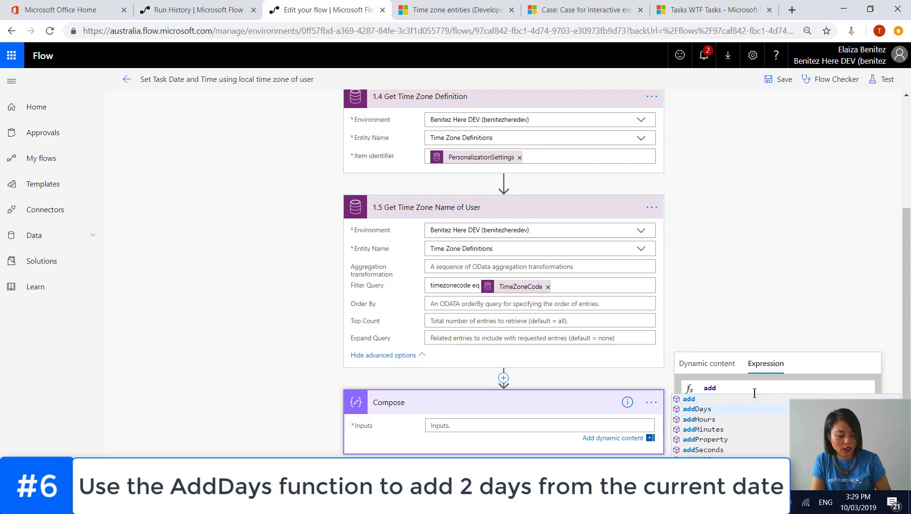
{"action": "key", "text": "Return"}
{"action": "type", "text": "(ut"}
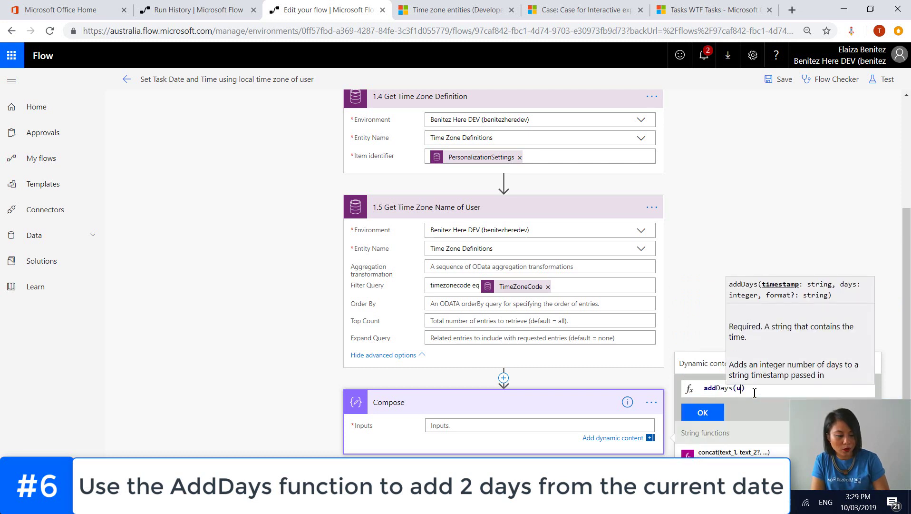
{"action": "key", "text": "Return"}
{"action": "type", "text": ", "}
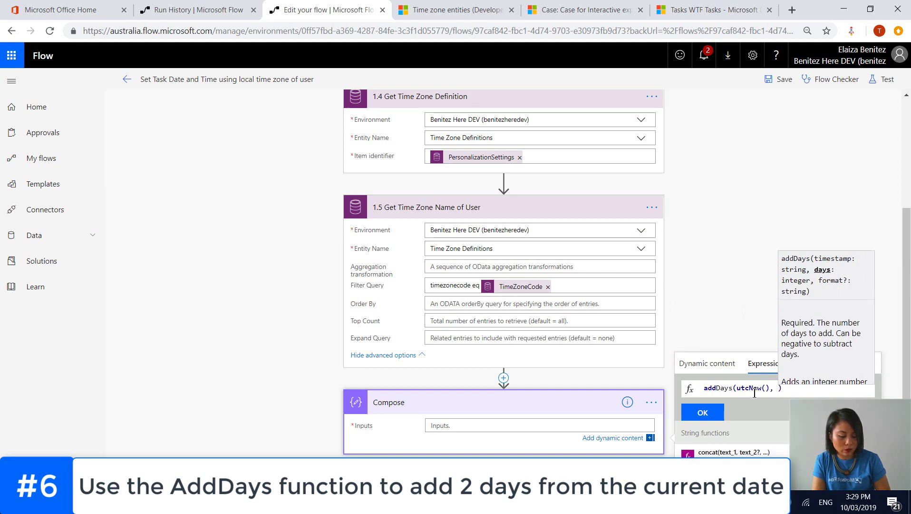
{"action": "type", "text": "2, "}
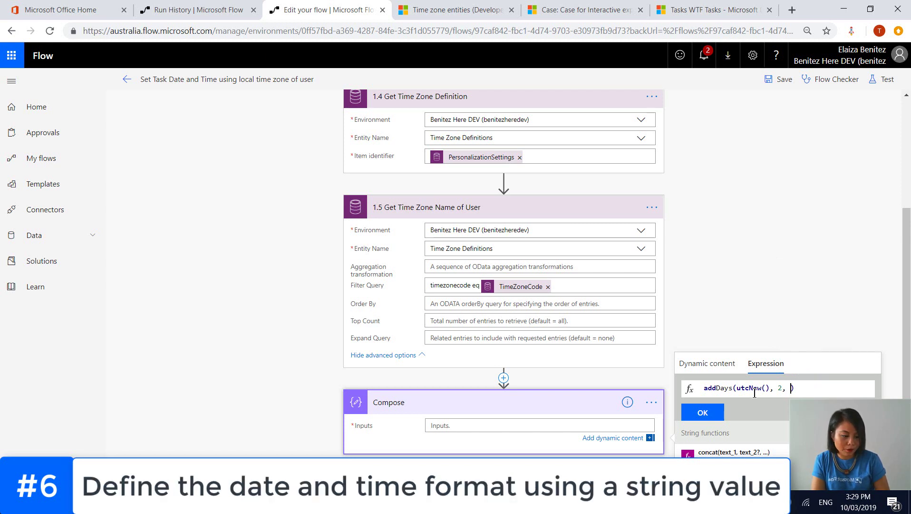
{"action": "type", "text": "\"\""}
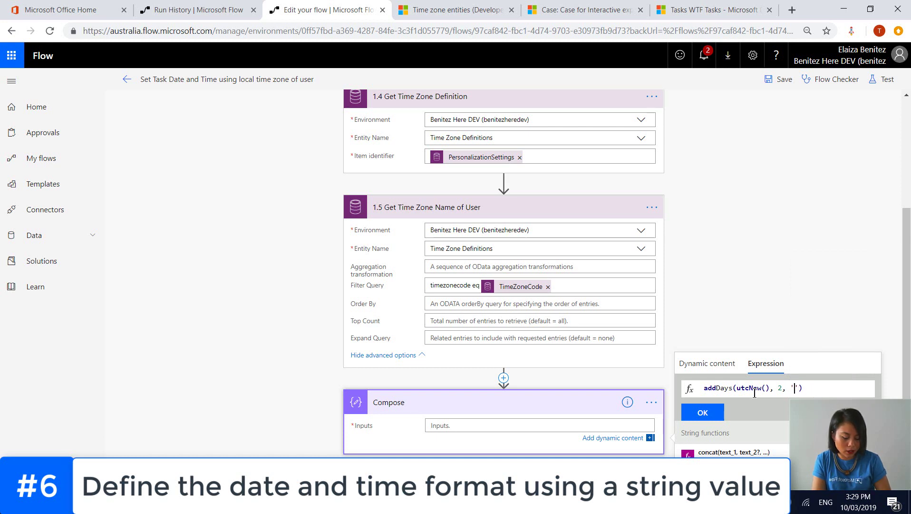
{"action": "type", "text": "yyyy"}
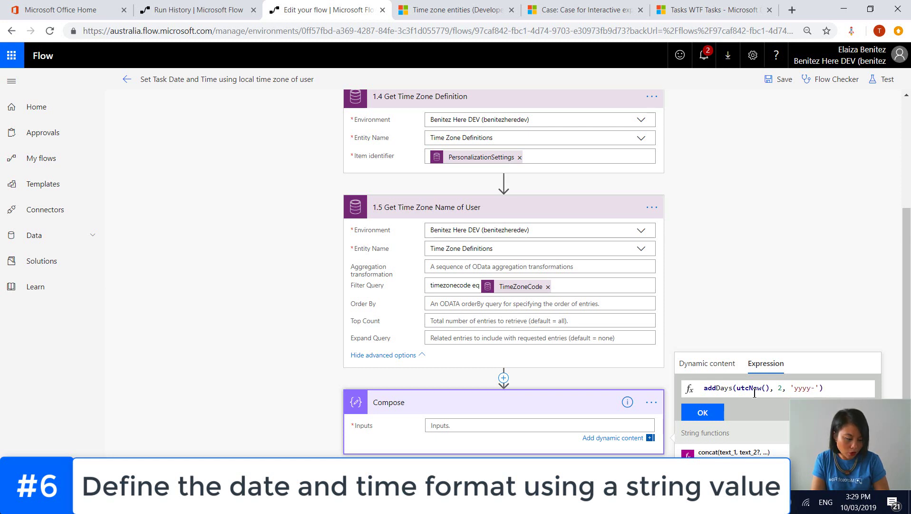
{"action": "type", "text": "-MM-dd"}
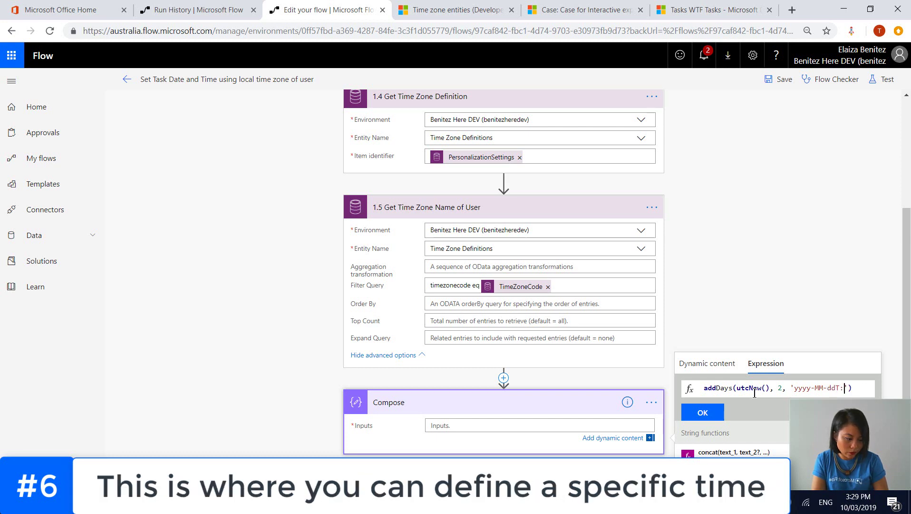
{"action": "type", "text": "T09:00:00"}
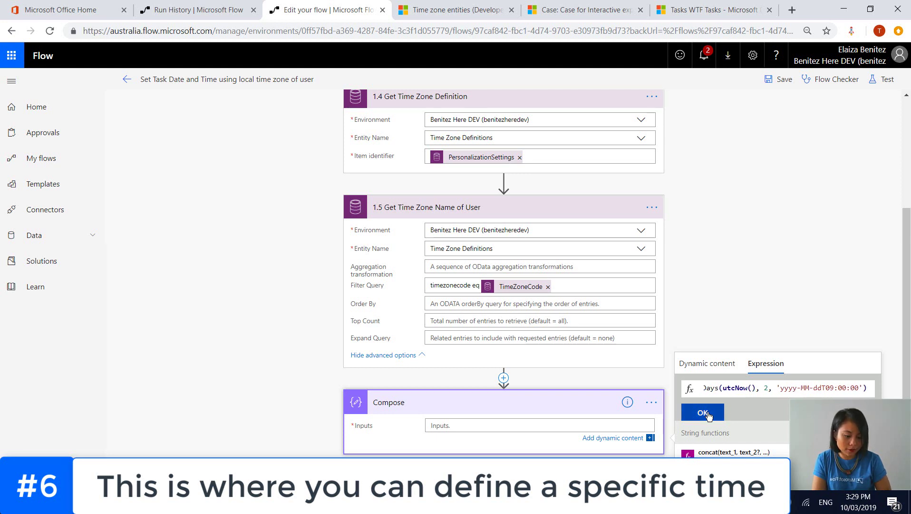
{"action": "left_click", "coordinate": [708, 415]}
Step: Rename the Compose step to '1.6 Add Days and Set Local Time' and add a new step
{"action": "left_click", "coordinate": [683, 397]}
{"action": "type", "text": "1"}
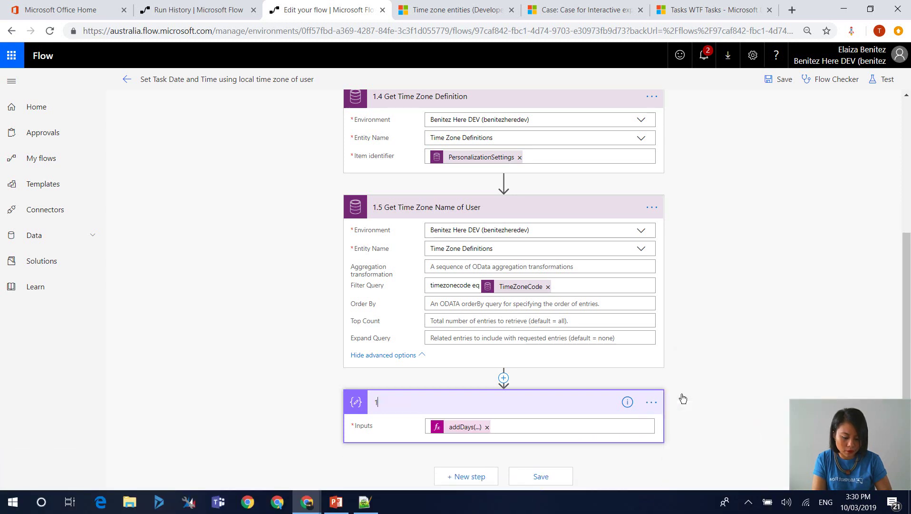
{"action": "type", "text": ".6 Add Days and Set Local Time"}
{"action": "left_click", "coordinate": [705, 390]}
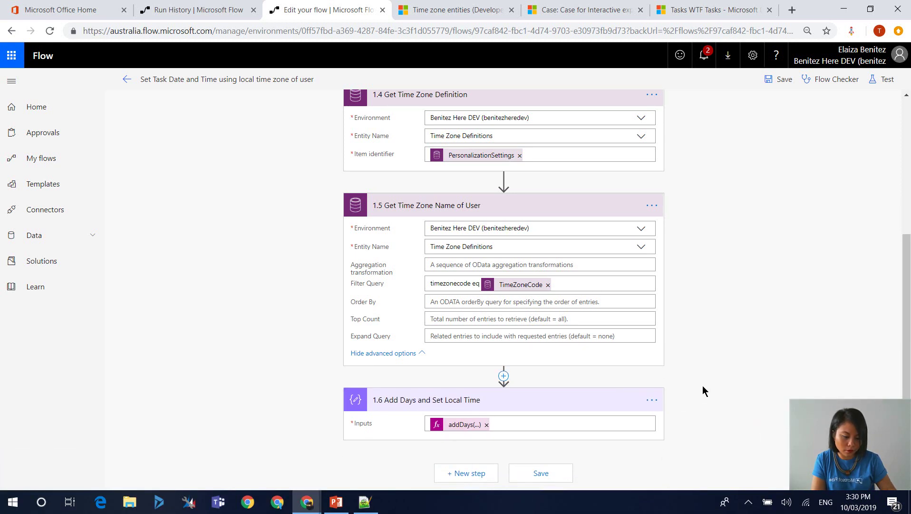
{"action": "left_click", "coordinate": [468, 473]}
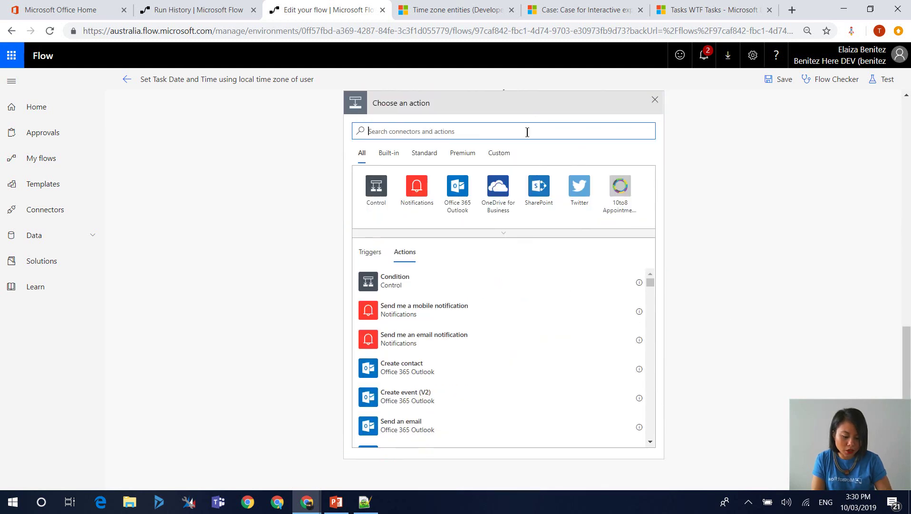
Step: Add a Convert time zone action with Base time set to step 1.6's Output
{"action": "left_click", "coordinate": [527, 132]}
{"action": "type", "text": "convert time zone"}
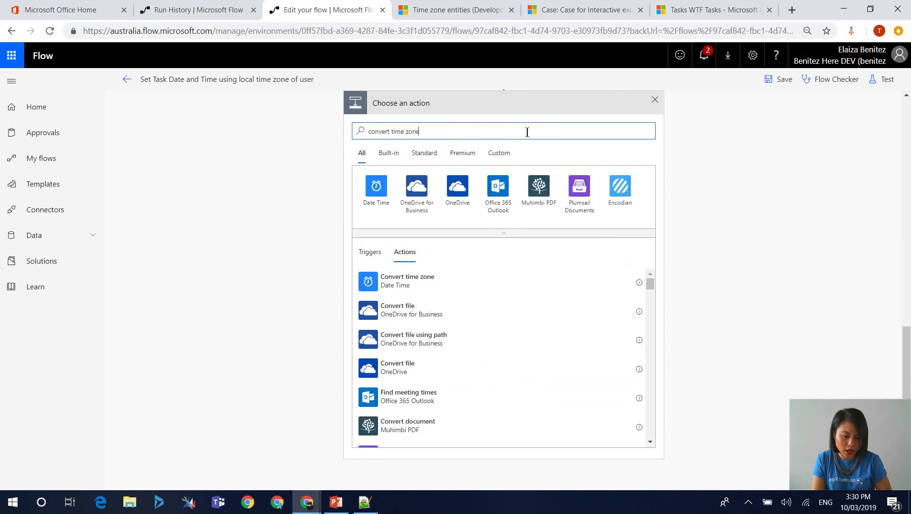
{"action": "left_click", "coordinate": [420, 284]}
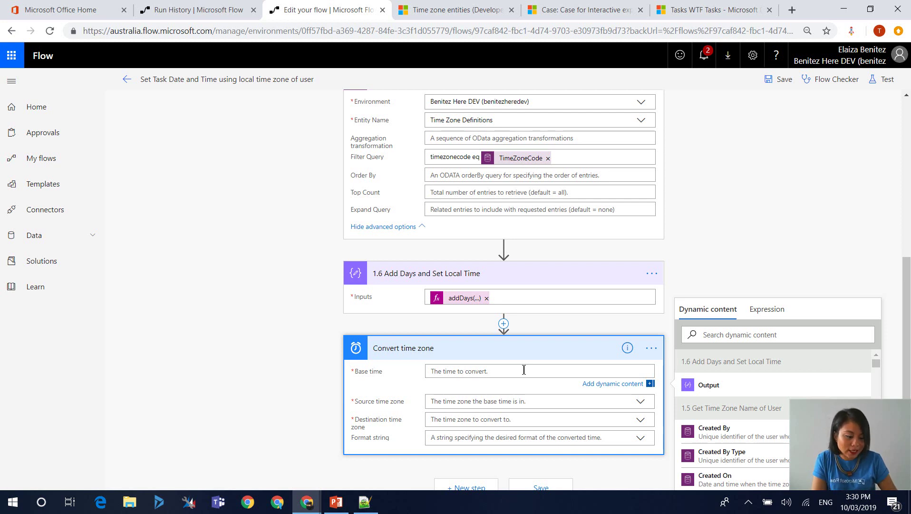
{"action": "left_click", "coordinate": [735, 391]}
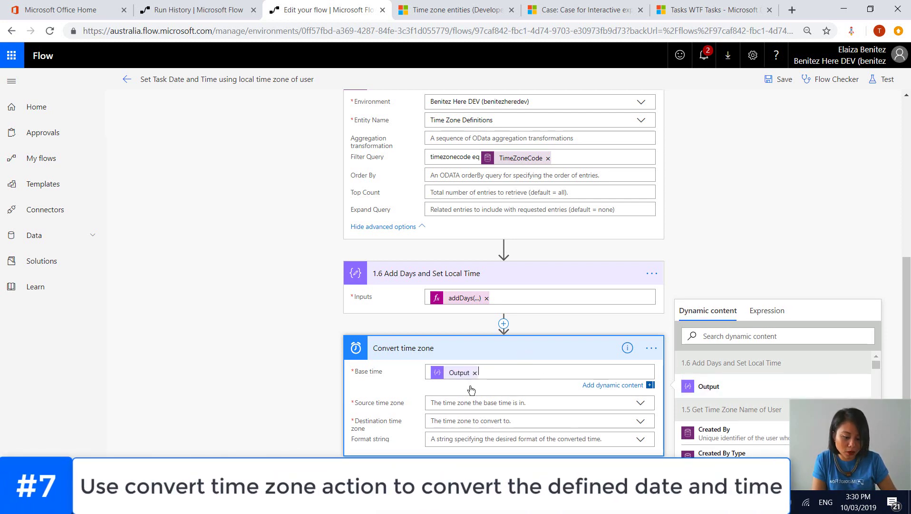
{"action": "left_click", "coordinate": [503, 401]}
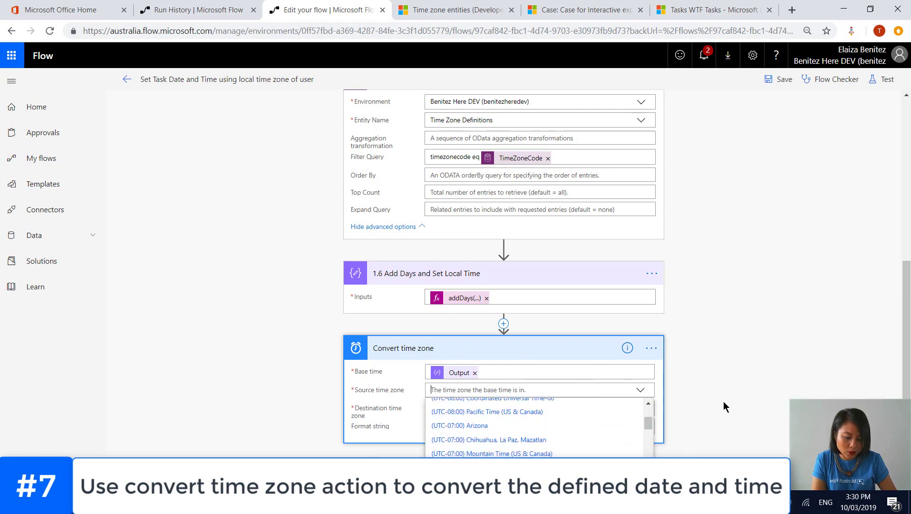
{"action": "scroll", "coordinate": [891, 367], "scroll_direction": "down", "scroll_amount": 2}
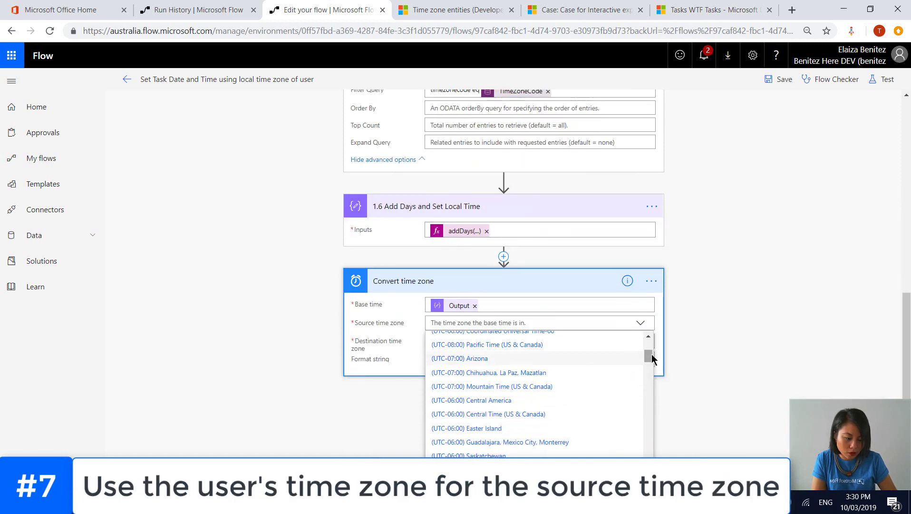
{"action": "left_click_drag", "start_coordinate": [652, 354], "coordinate": [653, 474]}
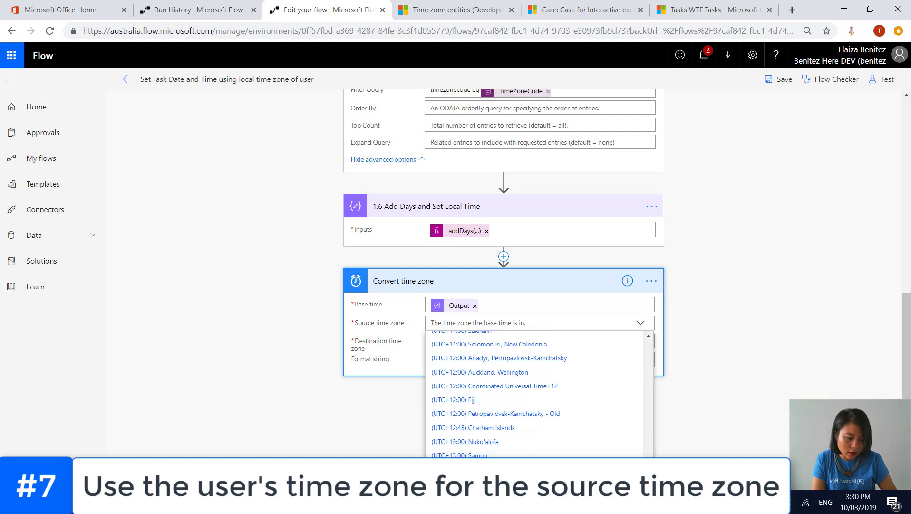
Step: Set the source time zone to the user's dynamic Standard Name value
{"action": "left_click", "coordinate": [618, 471]}
{"action": "left_click", "coordinate": [767, 299]}
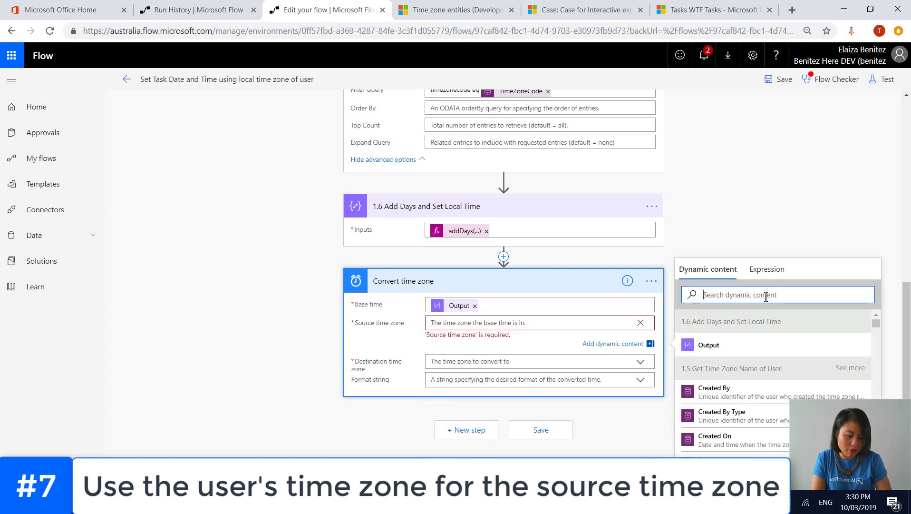
{"action": "type", "text": "stand"}
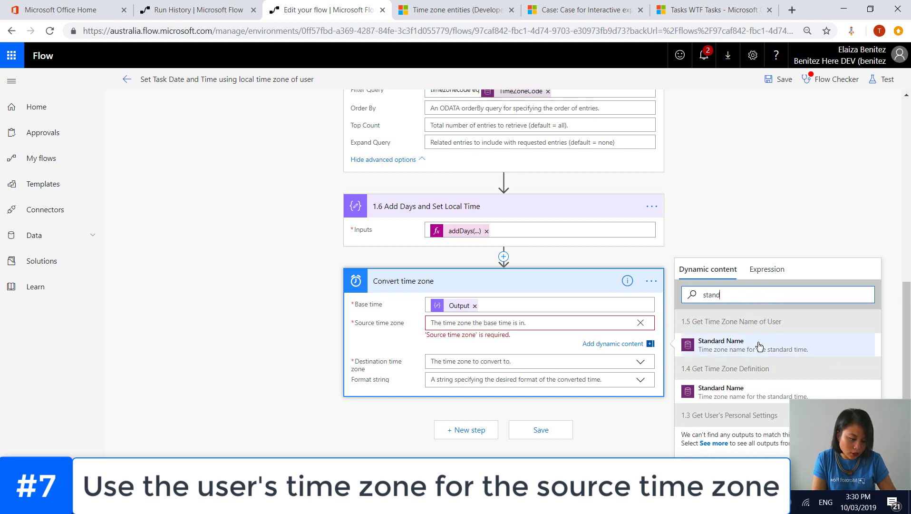
{"action": "left_click", "coordinate": [759, 346]}
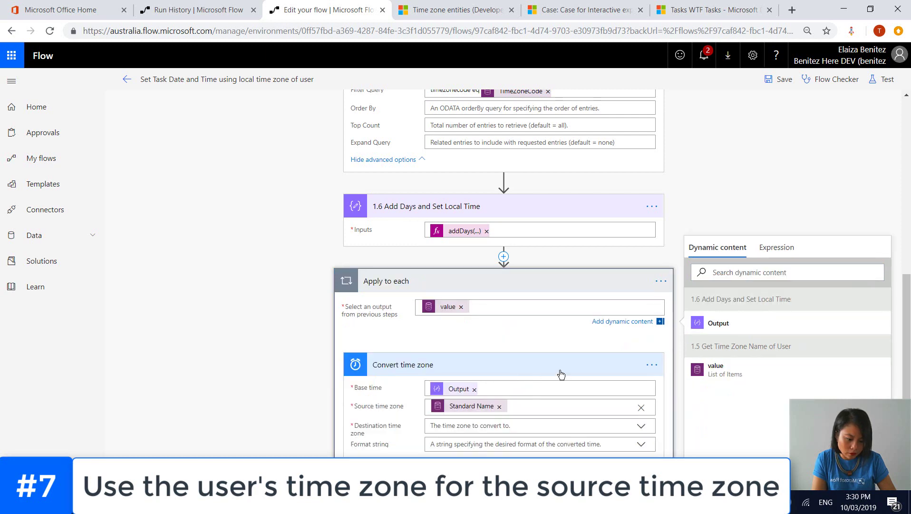
{"action": "scroll", "coordinate": [559, 375], "scroll_direction": "down", "scroll_amount": 2}
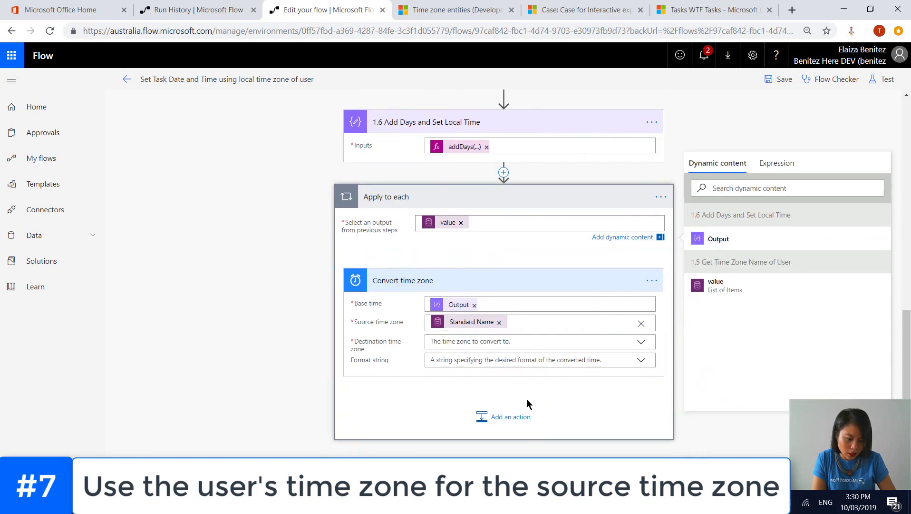
Step: Set the destination time zone to (UTC) Coordinated Universal Time
{"action": "left_click", "coordinate": [511, 342]}
{"action": "scroll", "coordinate": [647, 362], "scroll_direction": "down", "scroll_amount": 15}
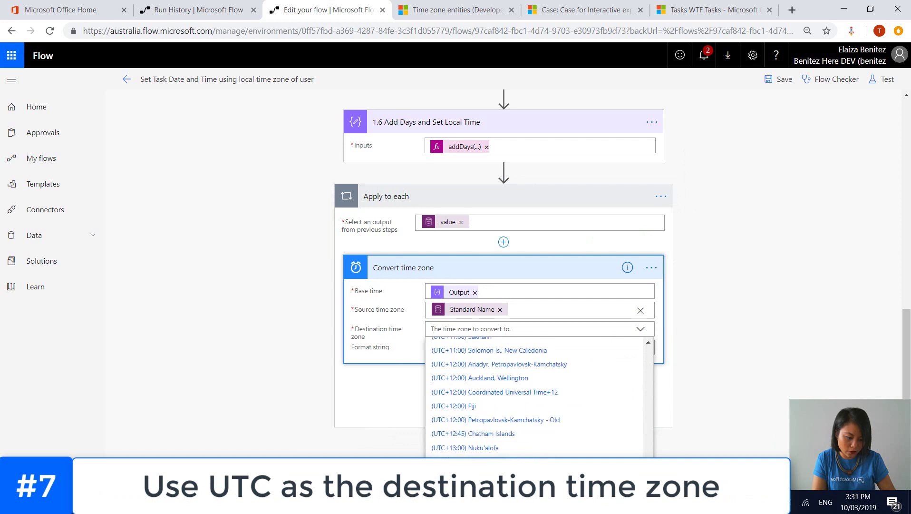
{"action": "scroll", "coordinate": [535, 397], "scroll_direction": "down", "scroll_amount": 4}
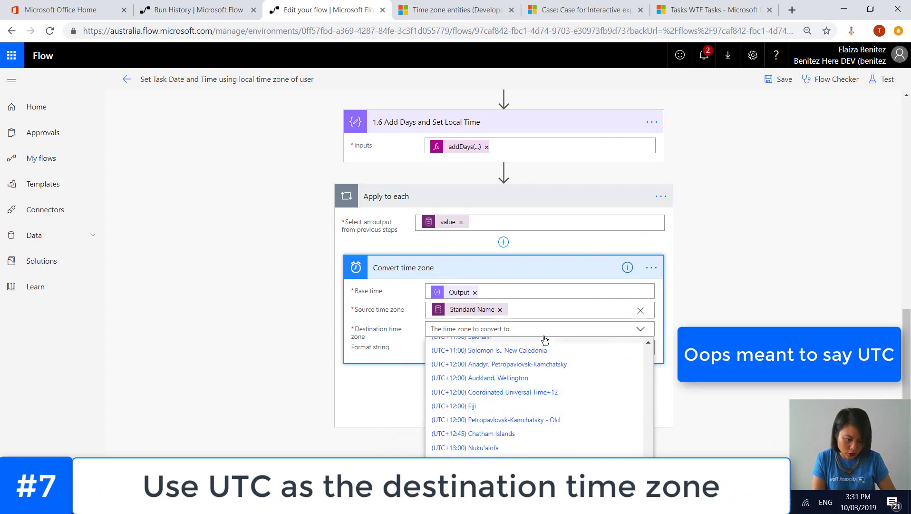
{"action": "type", "text": "inversa"}
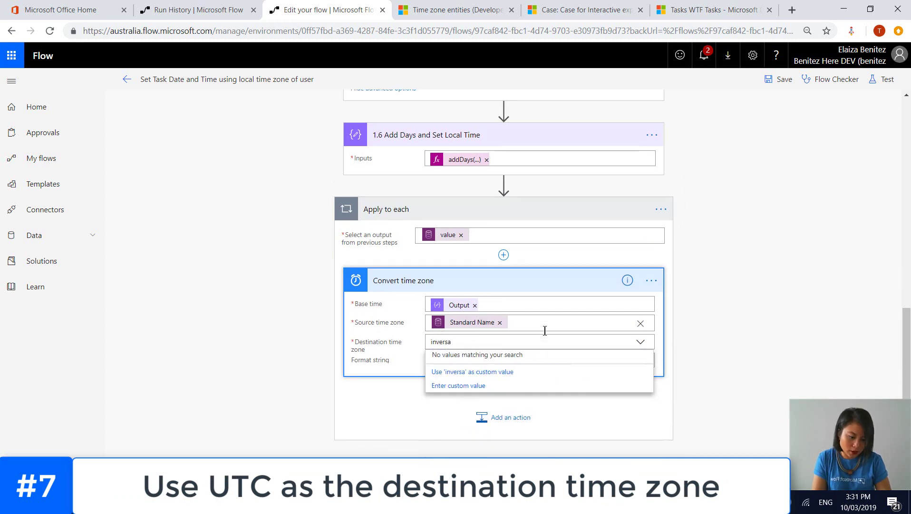
{"action": "key", "text": "BackSpace"}
{"action": "key", "text": "BackSpace"}
{"action": "key", "text": "BackSpace"}
{"action": "key", "text": "BackSpace"}
{"action": "key", "text": "BackSpace"}
{"action": "key", "text": "BackSpace"}
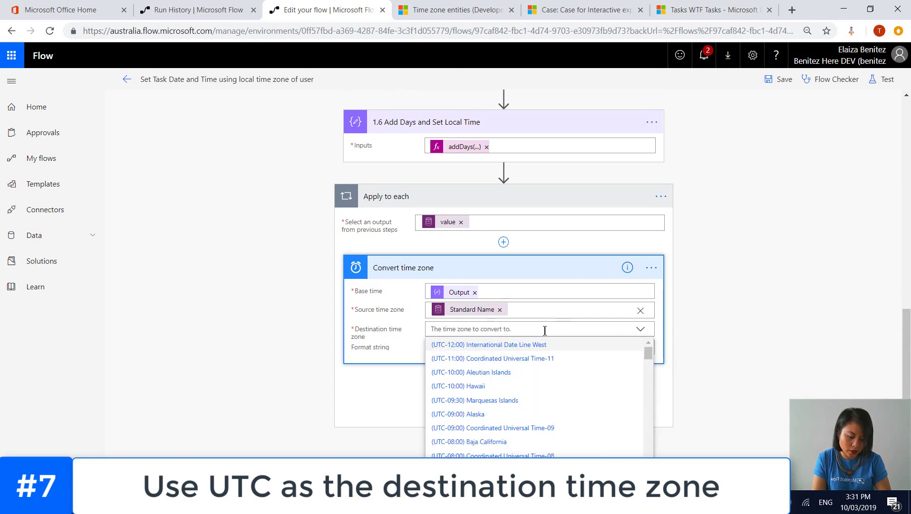
{"action": "type", "text": "uni"}
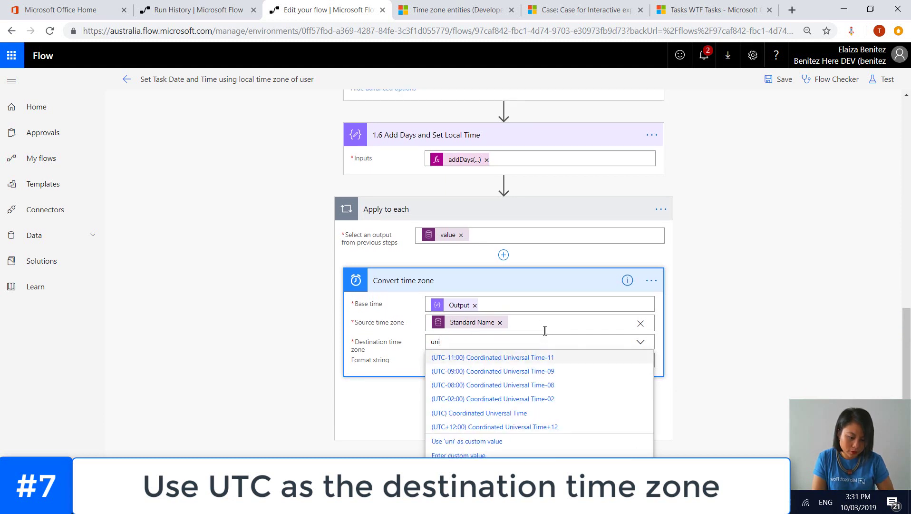
{"action": "left_click", "coordinate": [529, 416]}
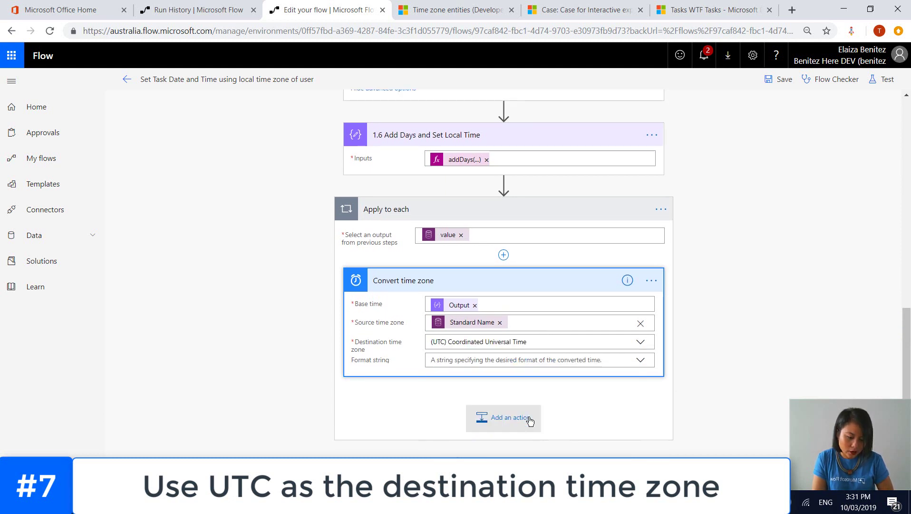
Step: Give it the custom format string yyyy-MM-ddTHH:mm:ssZ and start renaming the step
{"action": "left_click", "coordinate": [493, 360]}
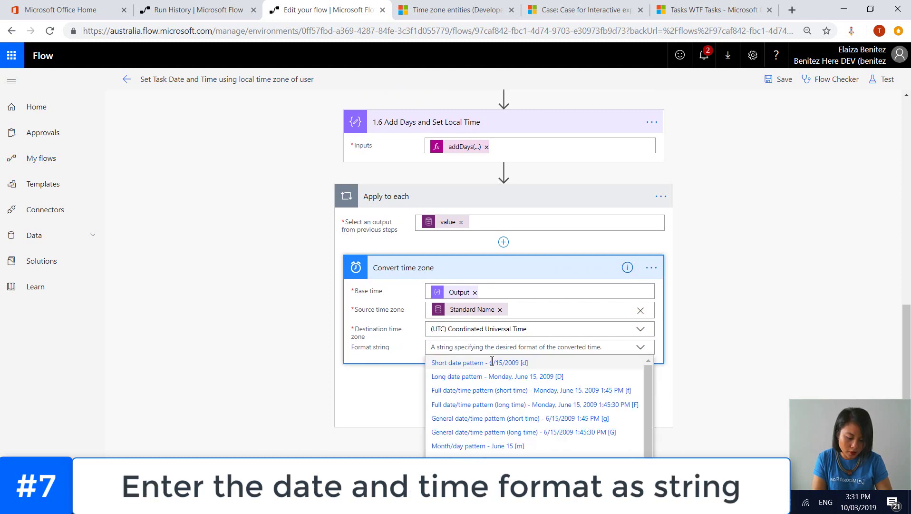
{"action": "type", "text": "yyy"}
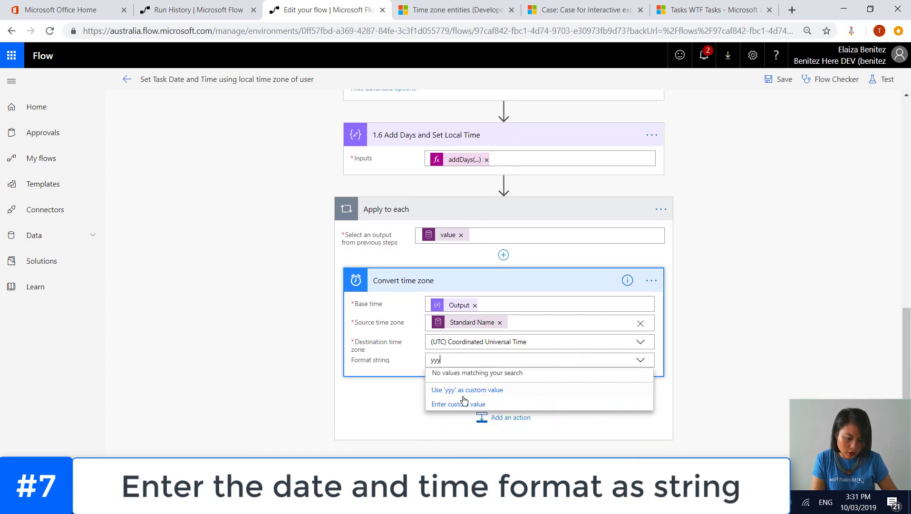
{"action": "left_click", "coordinate": [461, 408]}
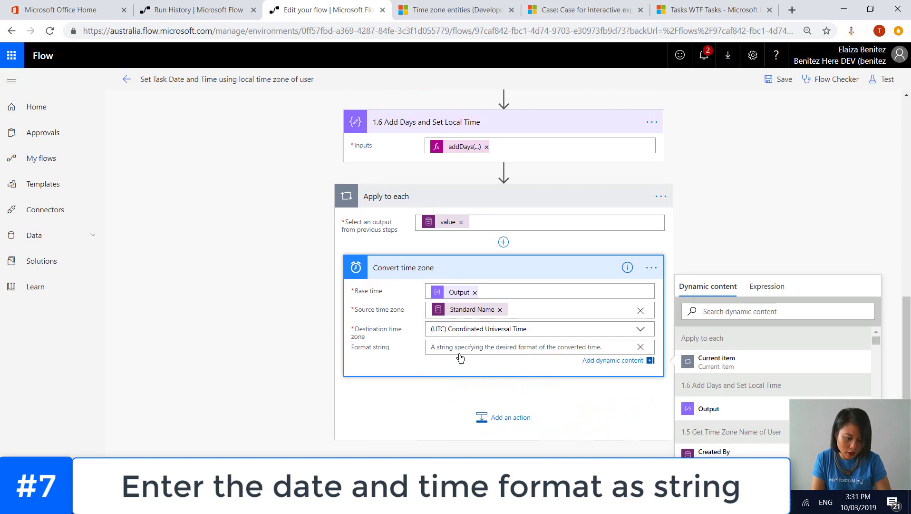
{"action": "type", "text": "yyyy"}
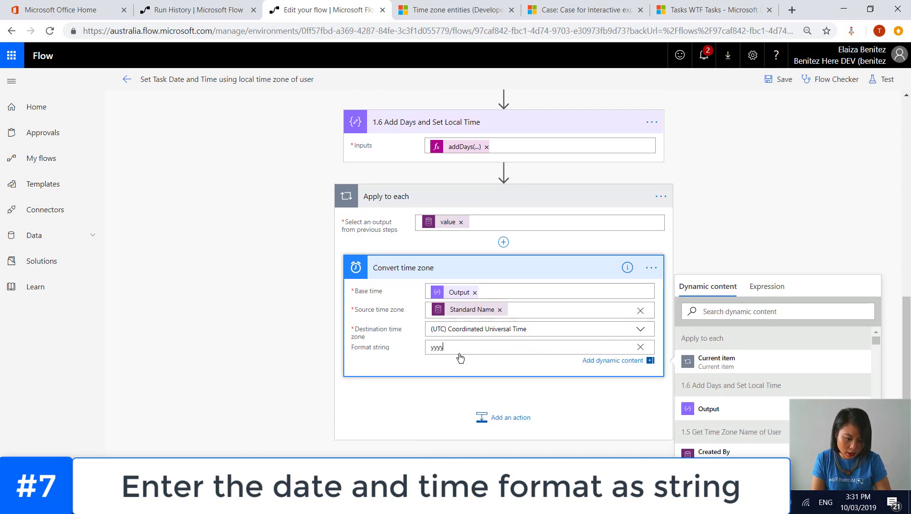
{"action": "type", "text": "-MM"}
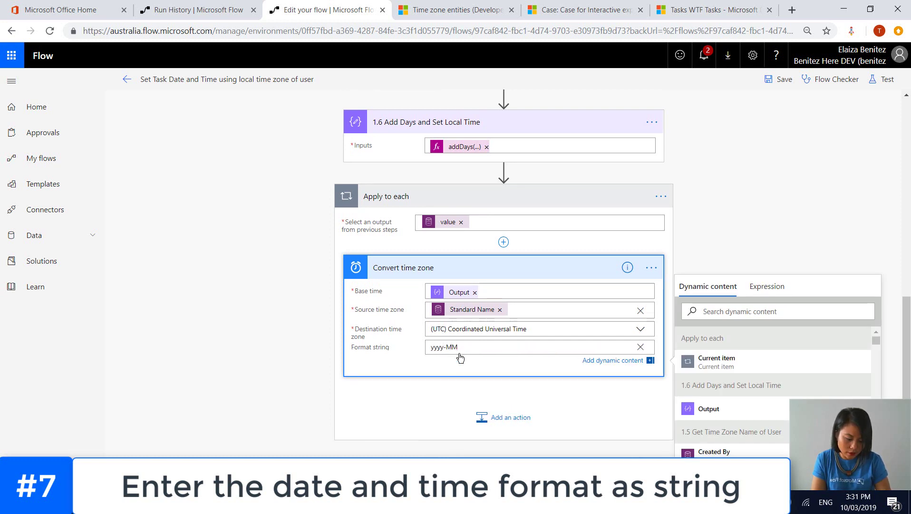
{"action": "type", "text": "-ddTHH:mm:ssZ"}
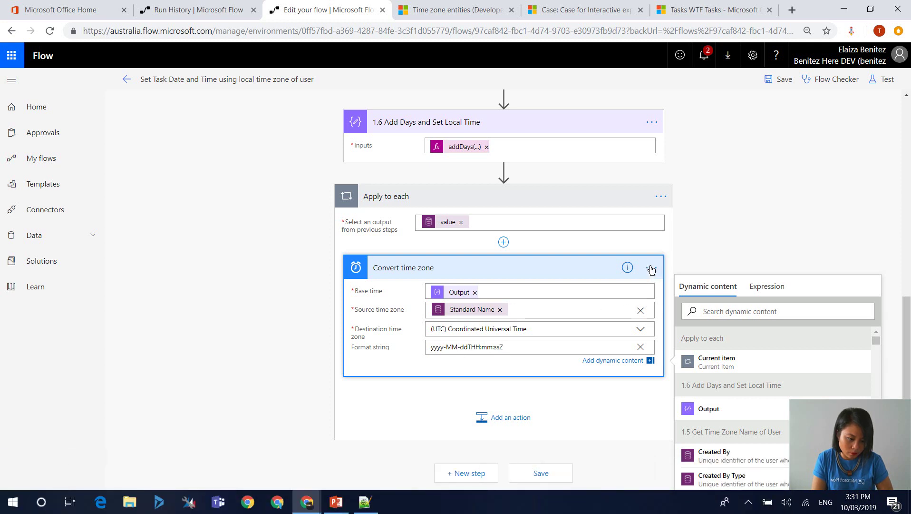
{"action": "left_click", "coordinate": [651, 267]}
{"action": "left_click", "coordinate": [676, 280]}
Step: Name the step '1.7 Convert time zone' and add a Create a new record action for DEV Tasks
{"action": "type", "text": "1.7 Convert time zone"}
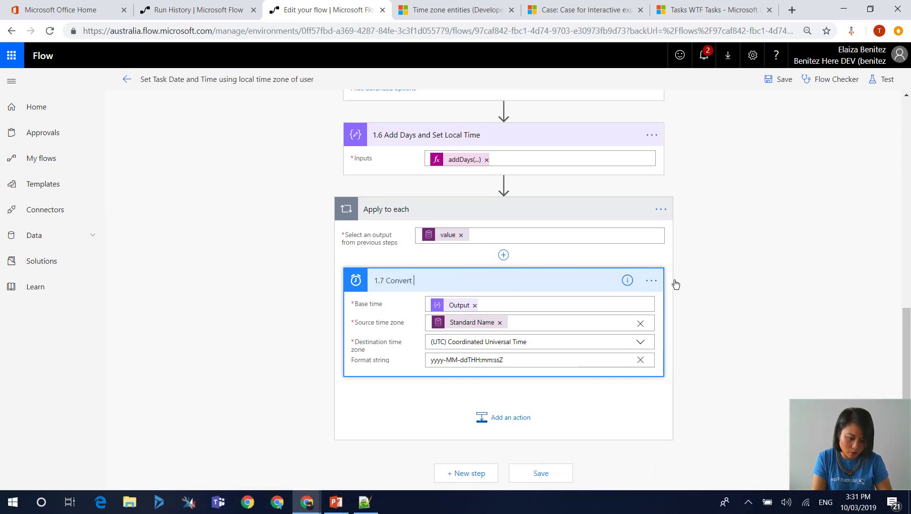
{"action": "left_click", "coordinate": [504, 417]}
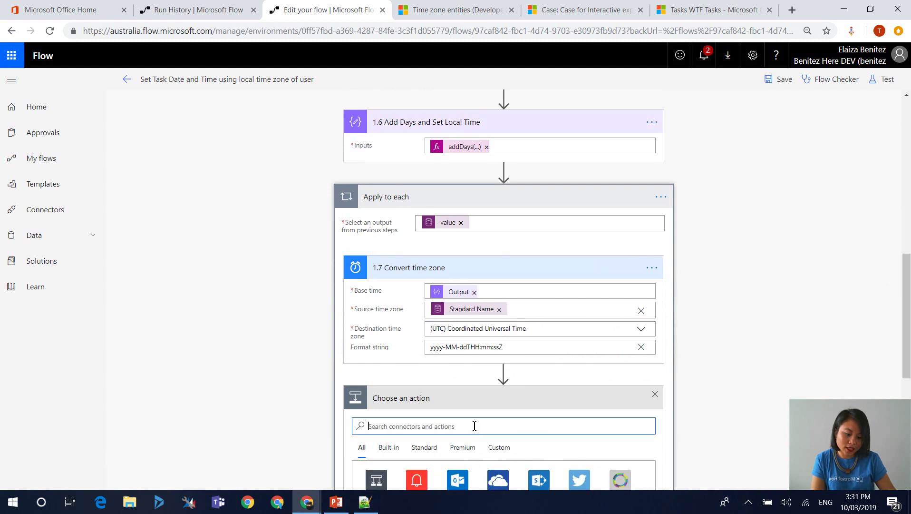
{"action": "type", "text": "C"}
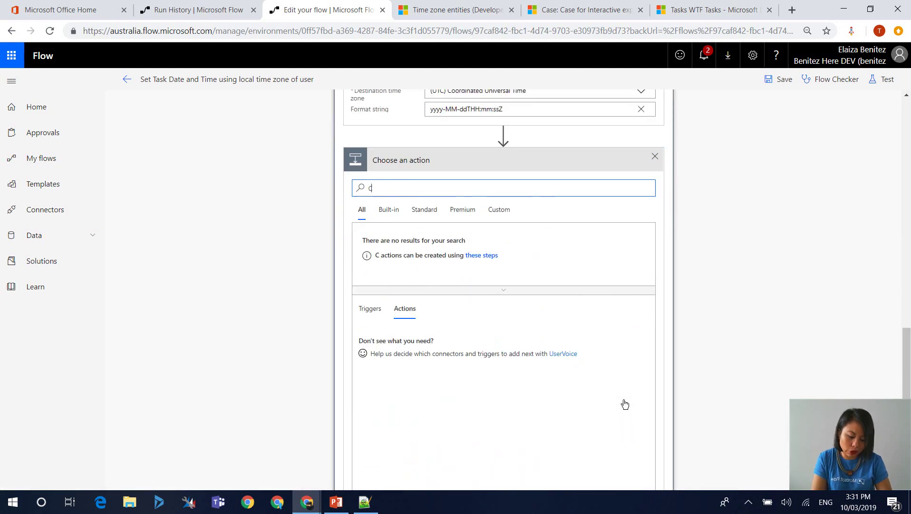
{"action": "type", "text": "reate Record"}
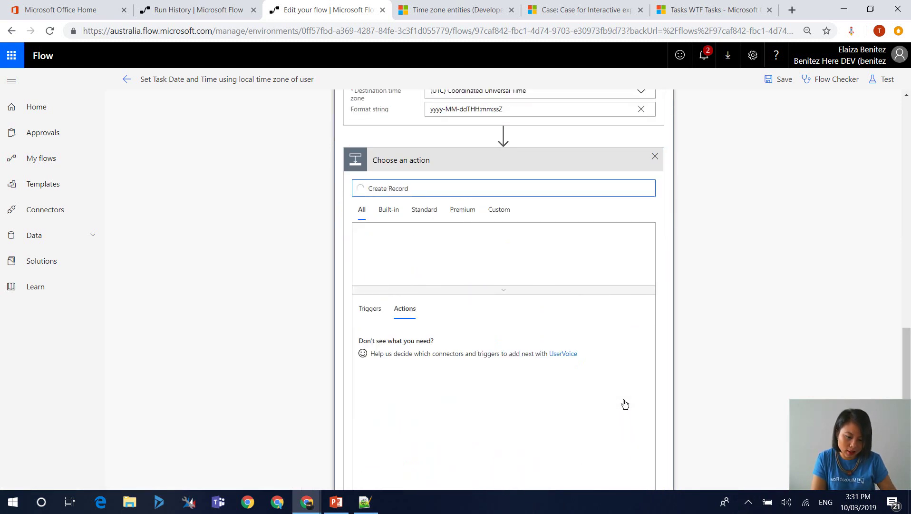
{"action": "left_click", "coordinate": [485, 453]}
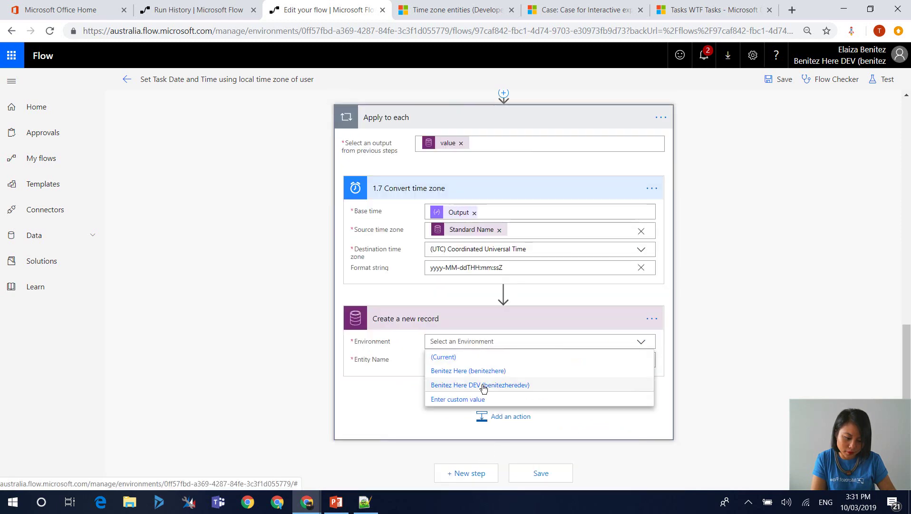
{"action": "left_click", "coordinate": [508, 384]}
{"action": "type", "text": "Tasks"}
{"action": "left_click", "coordinate": [459, 384]}
{"action": "scroll", "coordinate": [459, 388], "scroll_direction": "down", "scroll_amount": 3}
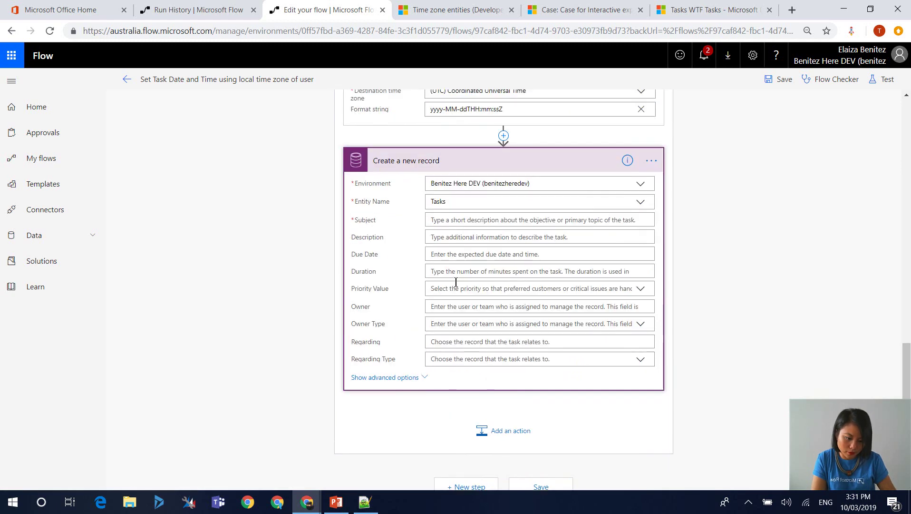
Step: Set Subject 'This is created from Flow', Due Date to Converted time, and Owner as systemusers
{"action": "left_click", "coordinate": [449, 220]}
{"action": "type", "text": "This is created from Flow"}
{"action": "left_click", "coordinate": [454, 264]}
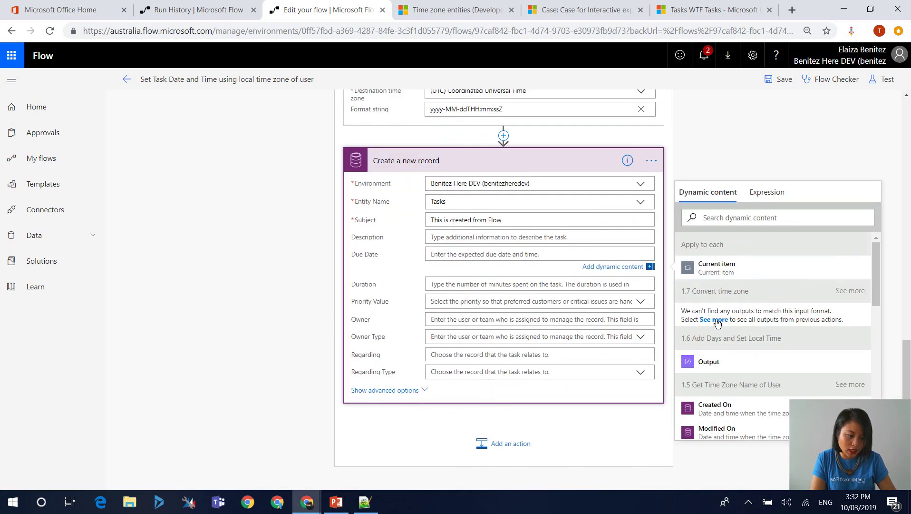
{"action": "left_click", "coordinate": [715, 319]}
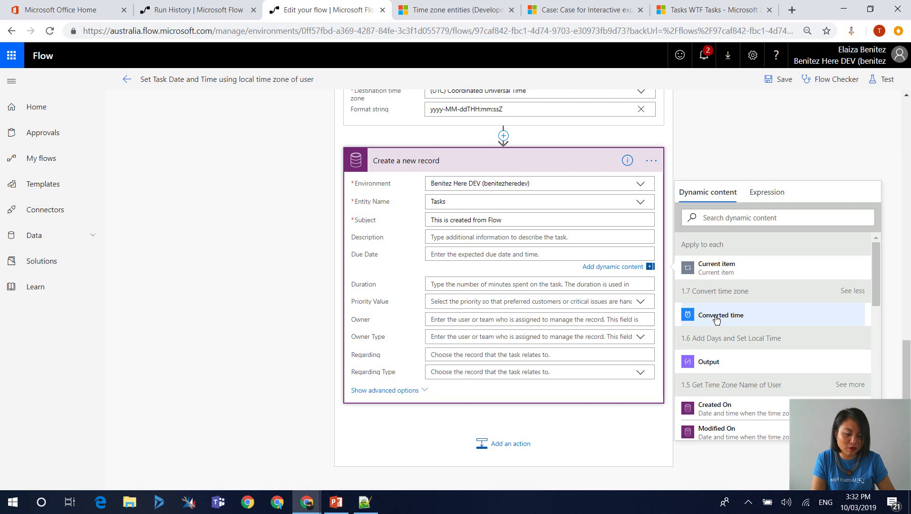
{"action": "left_click", "coordinate": [716, 317]}
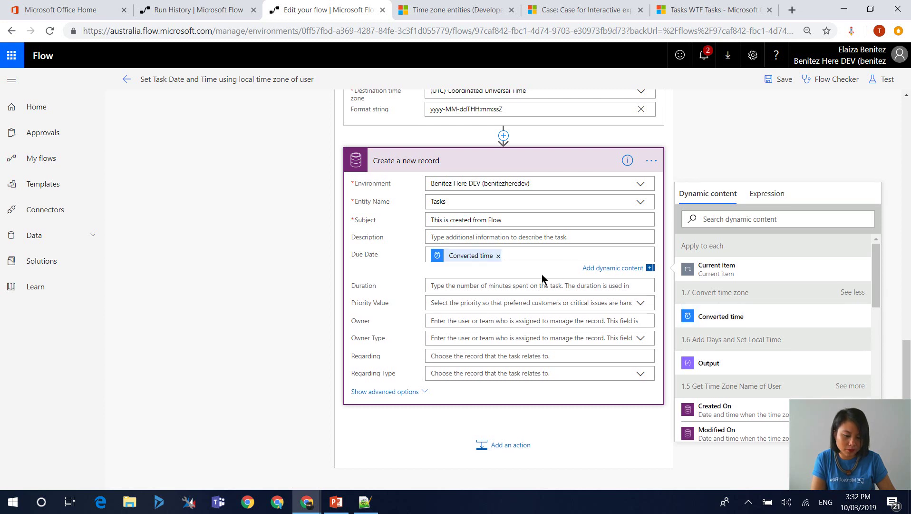
{"action": "type", "text": "Owner"}
{"action": "left_click", "coordinate": [701, 319]}
{"action": "left_click", "coordinate": [523, 326]}
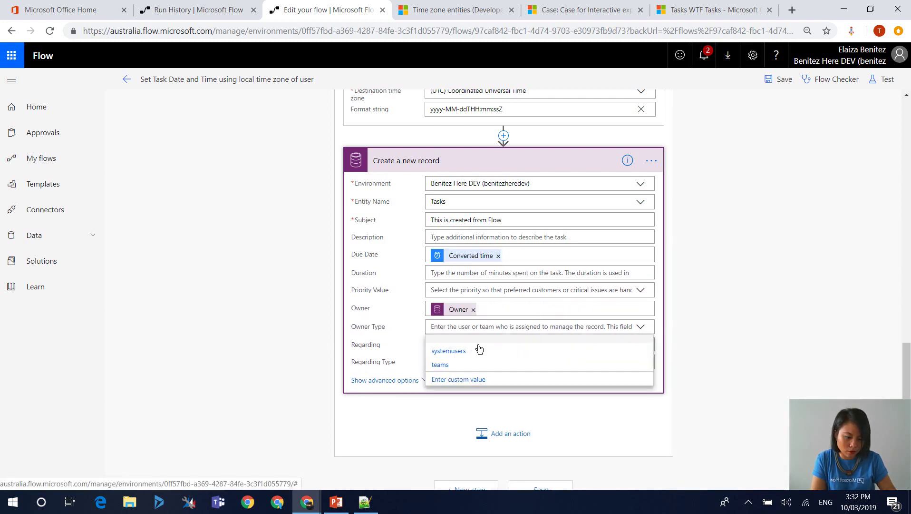
{"action": "left_click", "coordinate": [443, 351]}
{"action": "left_click", "coordinate": [480, 344]}
Step: Set Regarding to the Case with type incidents and name the step '1.8 Create new Task'
{"action": "type", "text": "Task"}
{"action": "left_click", "coordinate": [742, 308]}
{"action": "type", "text": "case"}
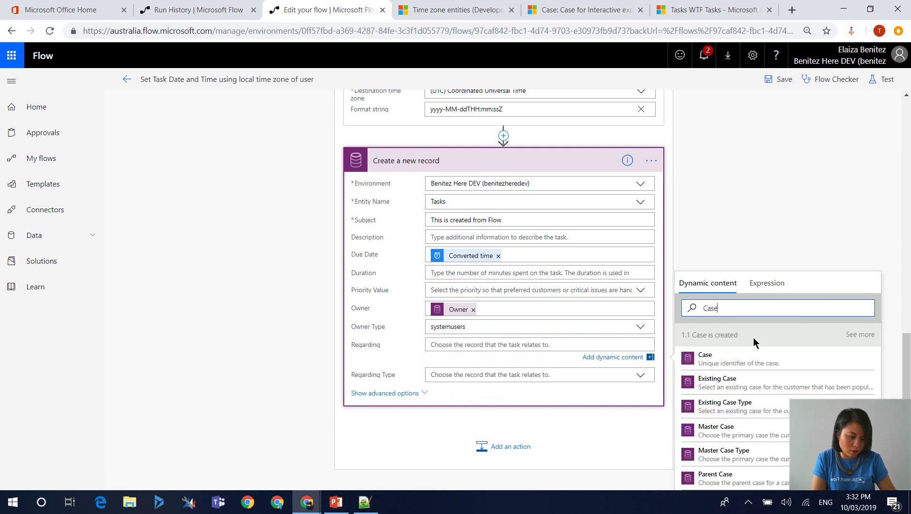
{"action": "left_click", "coordinate": [714, 355]}
{"action": "left_click", "coordinate": [547, 362]}
{"action": "left_click", "coordinate": [549, 360]}
{"action": "left_click", "coordinate": [404, 161]}
{"action": "type", "text": "1.8 Create new Task"}
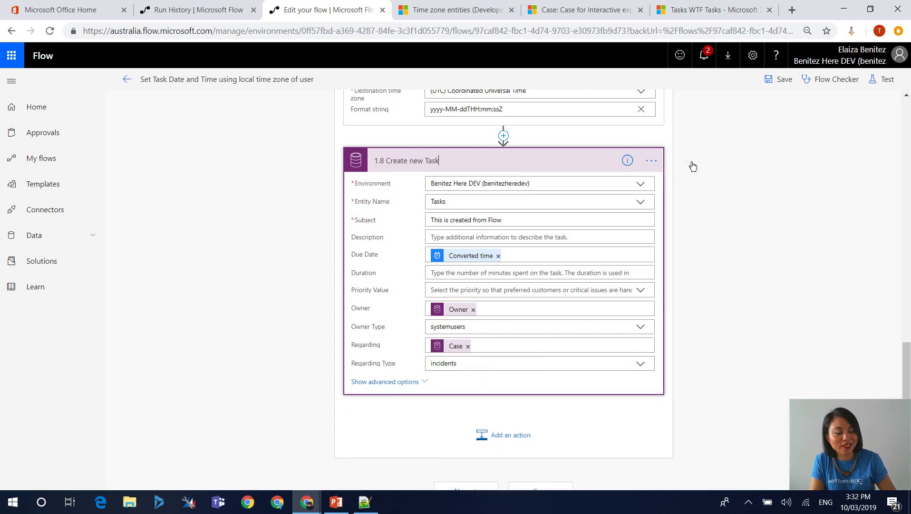
Step: Confirm the name '1.8 Create new Task', save the flow, and dismiss the loop tip
{"action": "left_click", "coordinate": [778, 81]}
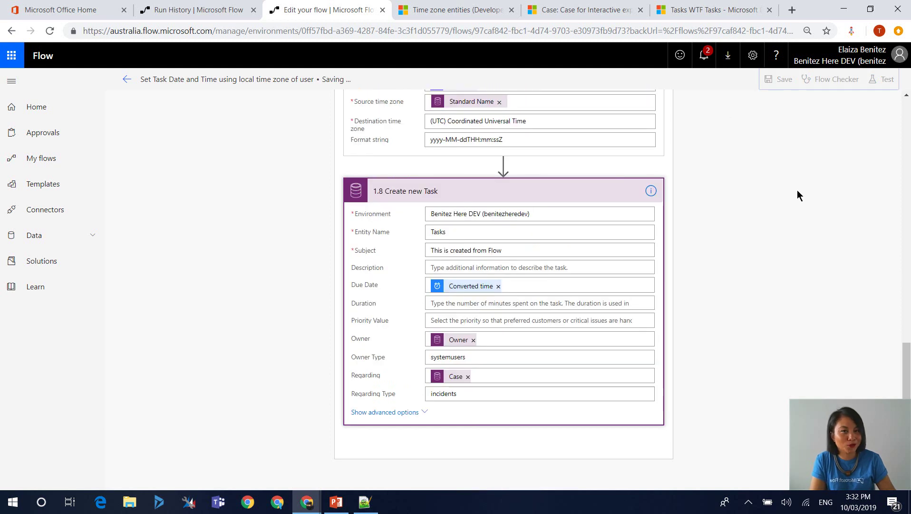
{"action": "left_click", "coordinate": [746, 215]}
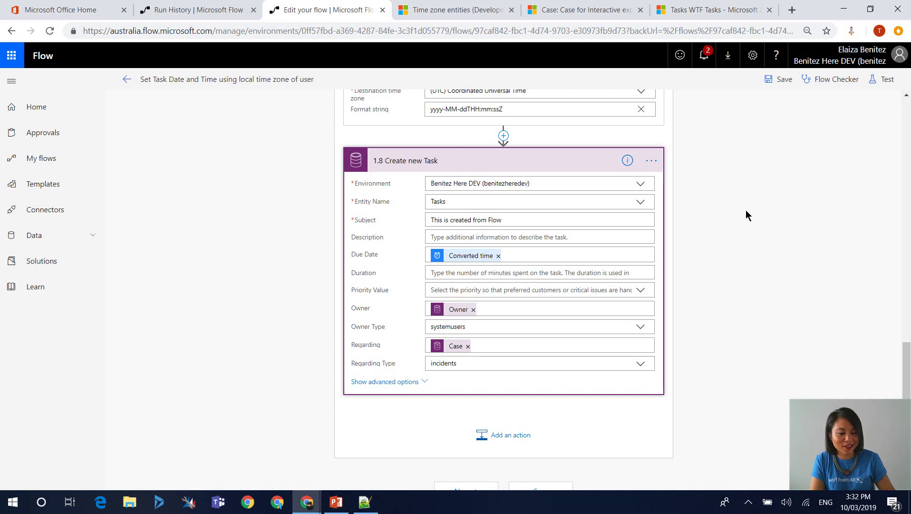
{"action": "left_click", "coordinate": [780, 79]}
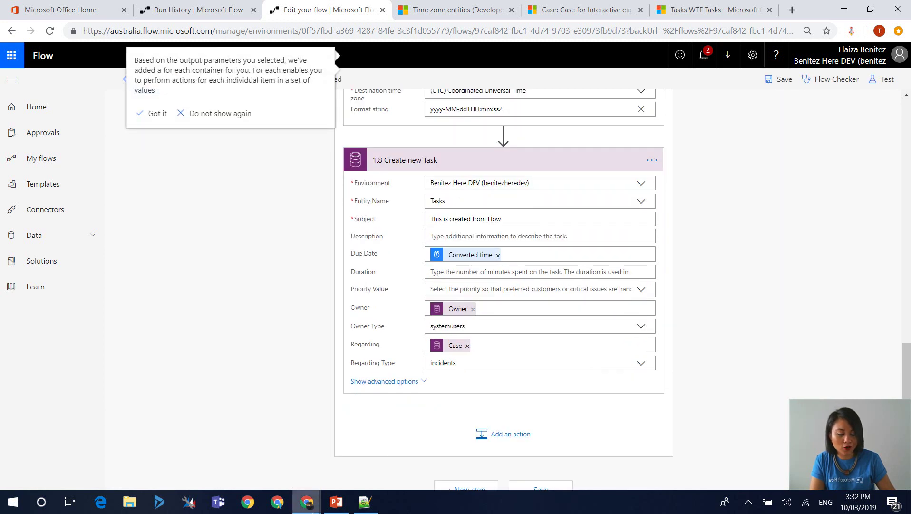
Step: Create case 'Jarvis' needs to be checked' for Stark Industries with its contact, then save and close
{"action": "mouse_move", "coordinate": [307, 502]}
{"action": "left_click", "coordinate": [425, 465]}
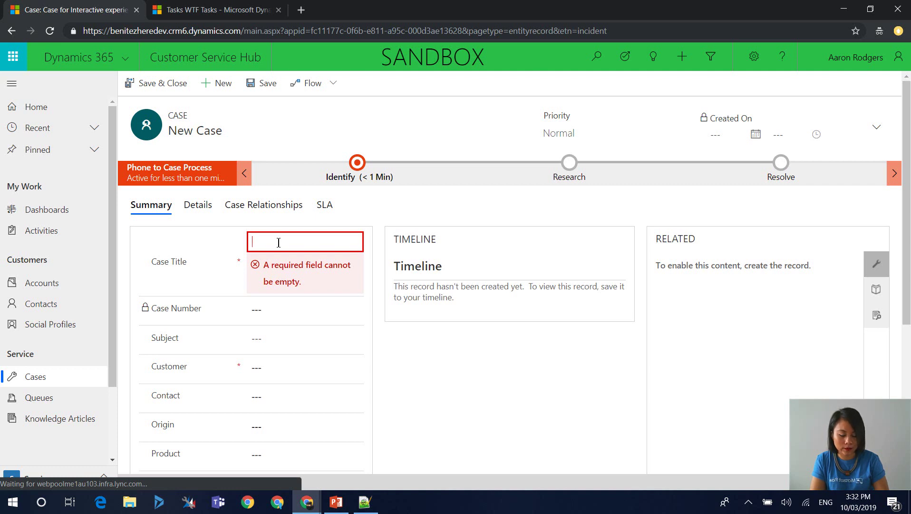
{"action": "type", "text": "Jarvis' needs to be checked"}
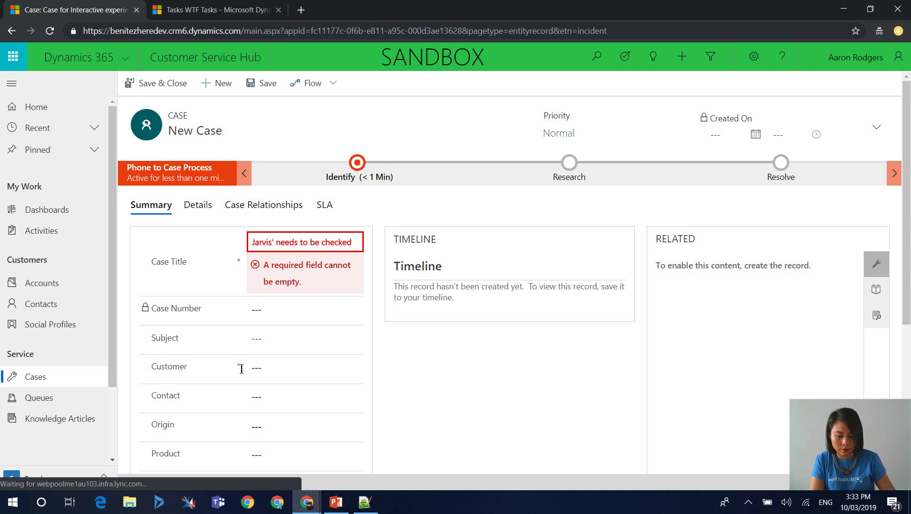
{"action": "left_click", "coordinate": [286, 367]}
{"action": "type", "text": "Star"}
{"action": "left_click", "coordinate": [305, 386]}
{"action": "left_click", "coordinate": [285, 396]}
{"action": "type", "text": "To"}
{"action": "left_click", "coordinate": [295, 414]}
{"action": "left_click", "coordinate": [157, 83]}
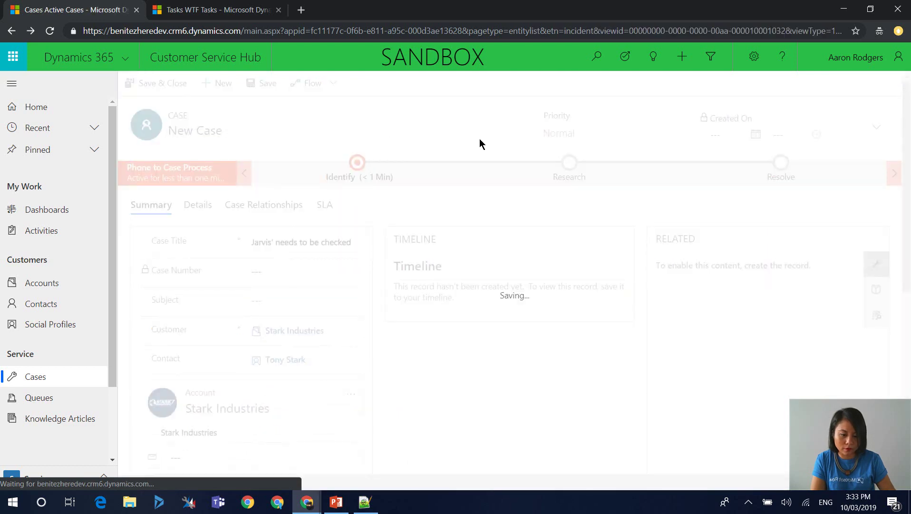
Step: Leave the flow editor for the flow's details page and check the latest run
{"action": "key", "text": "alt+Tab"}
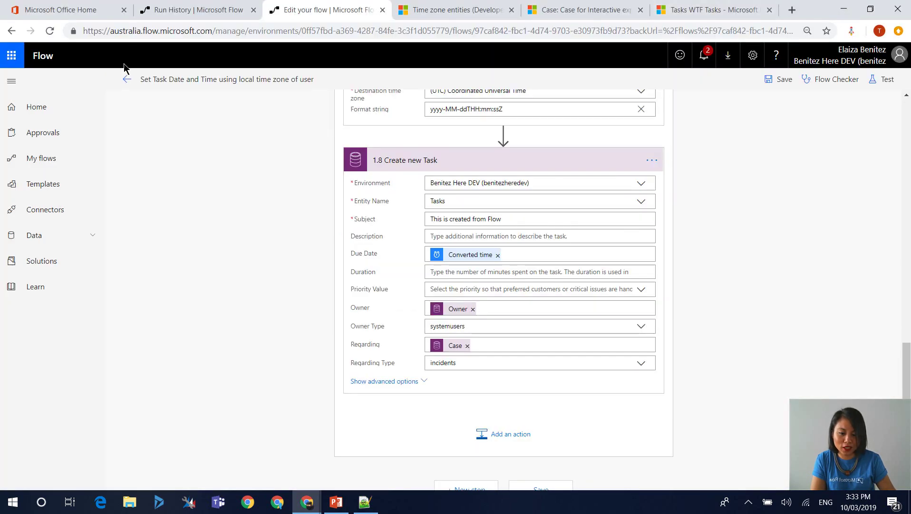
{"action": "left_click", "coordinate": [125, 79]}
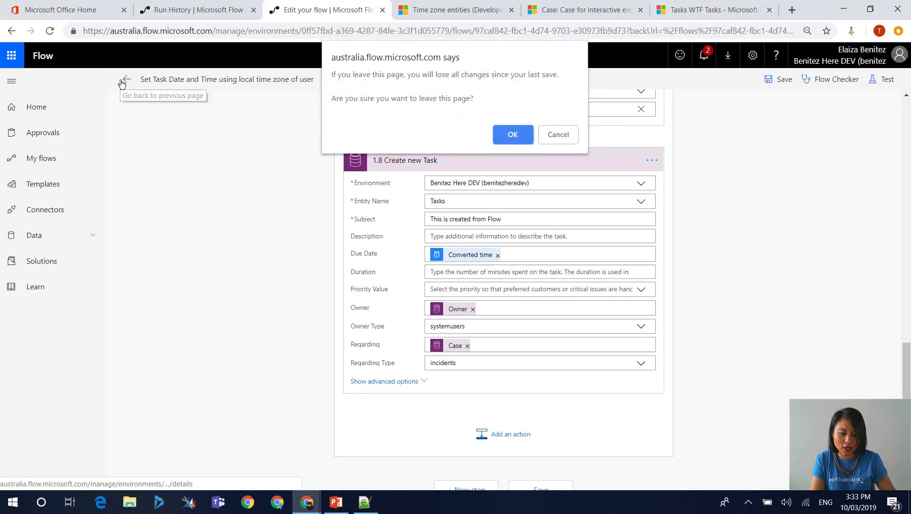
{"action": "left_click", "coordinate": [512, 135]}
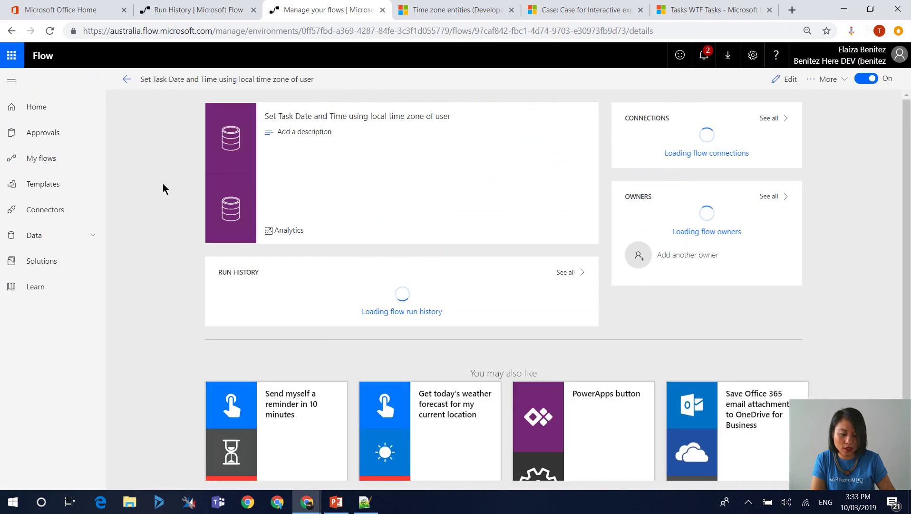
{"action": "left_click", "coordinate": [303, 300]}
{"action": "left_click", "coordinate": [129, 81]}
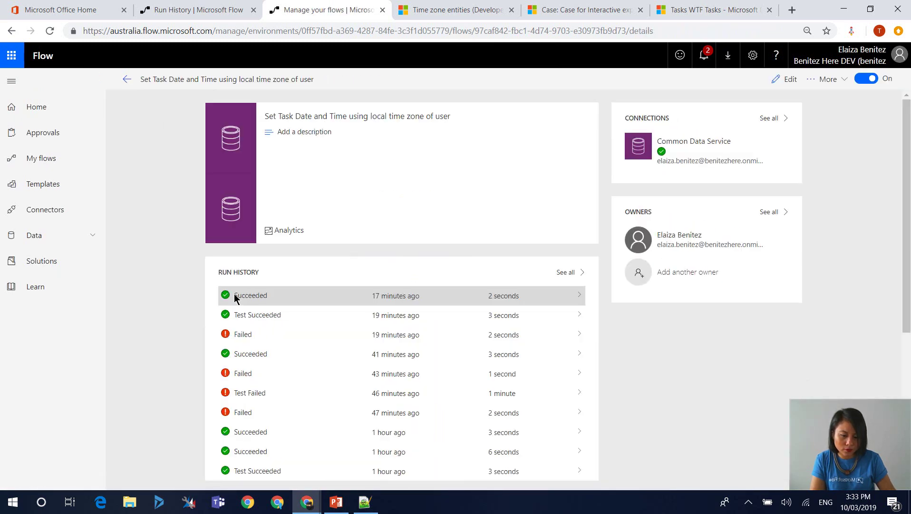
Step: Refresh the run history, confirm the newest running run succeeded, and return to Active Cases
{"action": "left_click", "coordinate": [49, 30]}
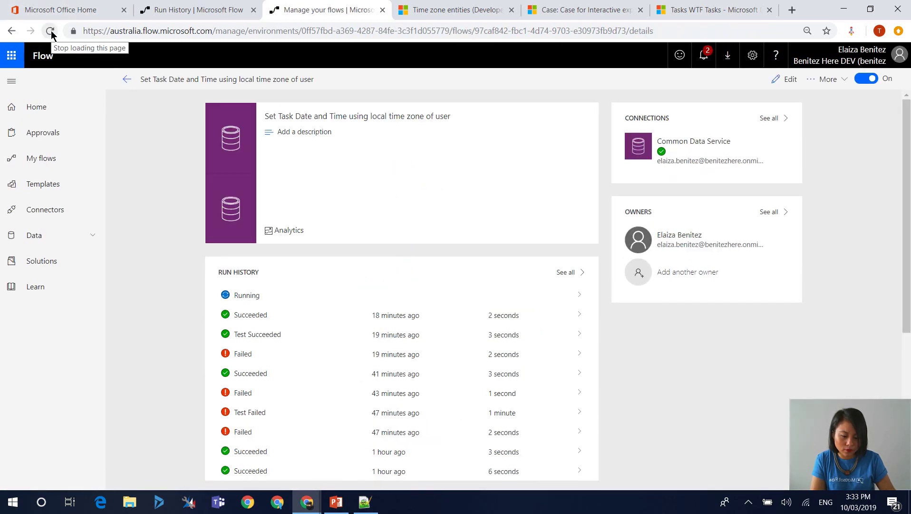
{"action": "left_click", "coordinate": [233, 296]}
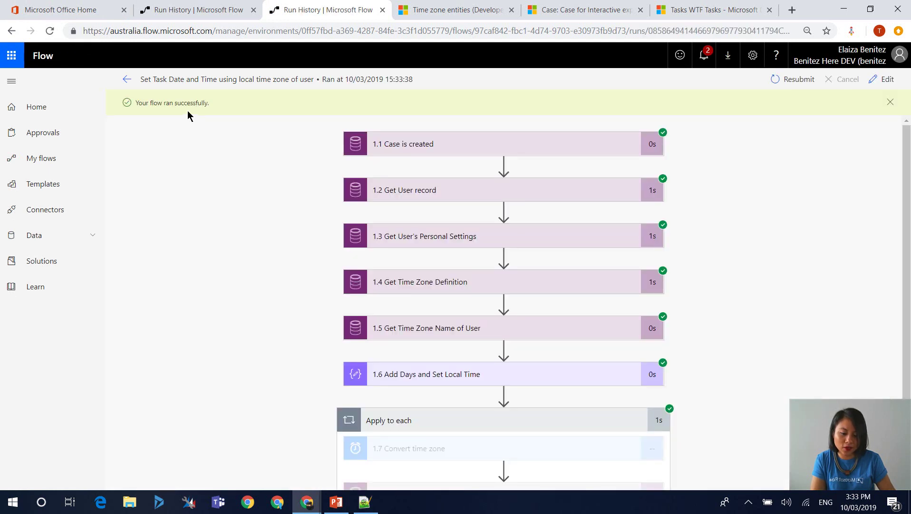
{"action": "scroll", "coordinate": [270, 381], "scroll_direction": "down", "scroll_amount": 2}
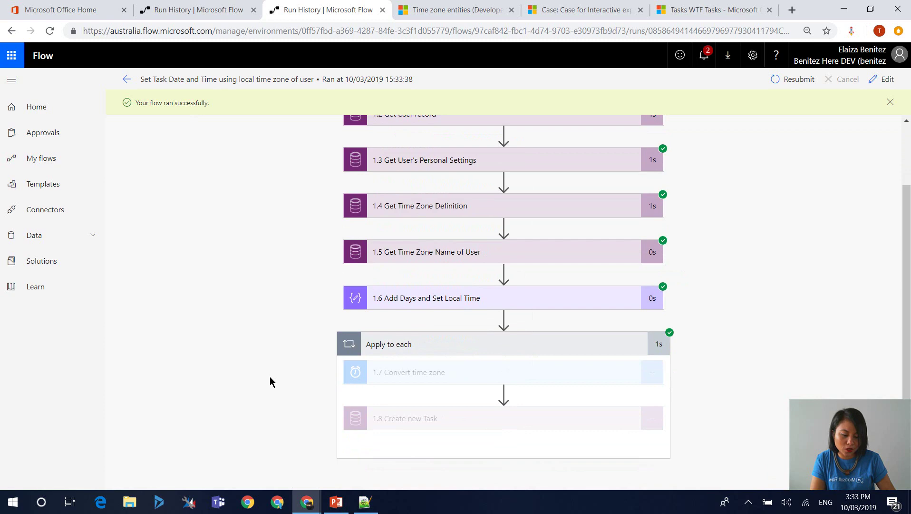
{"action": "mouse_move", "coordinate": [307, 501]}
{"action": "left_click", "coordinate": [414, 457]}
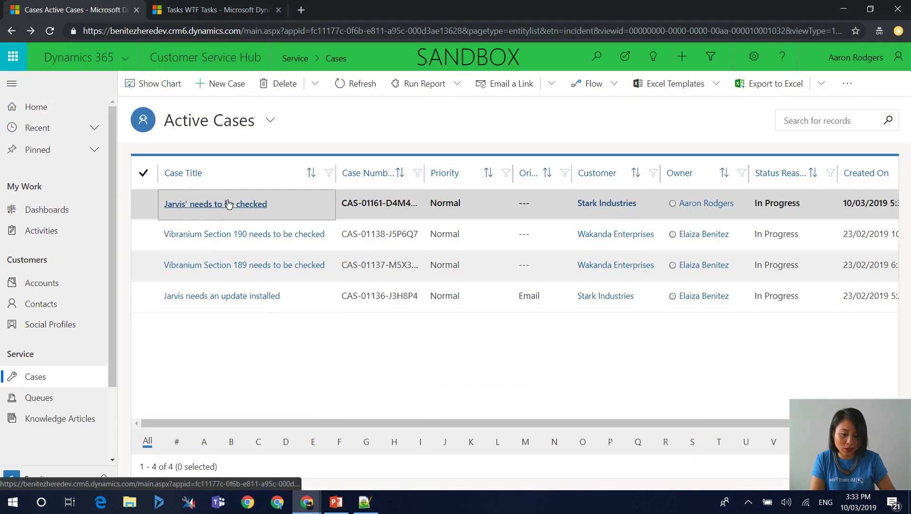
Step: Open the Jarvis case's Flow-created task due 12/03/2019 9:00 am, then go to the new case form
{"action": "left_click", "coordinate": [228, 204]}
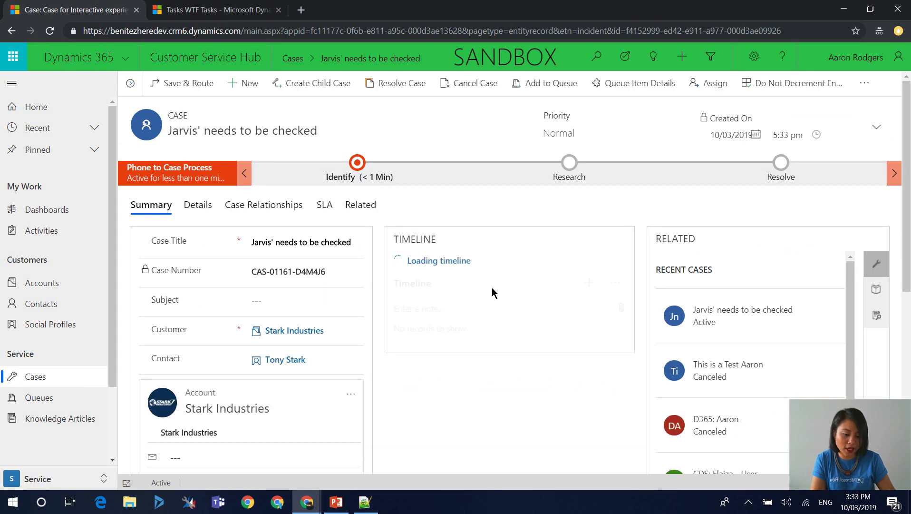
{"action": "left_click", "coordinate": [459, 425]}
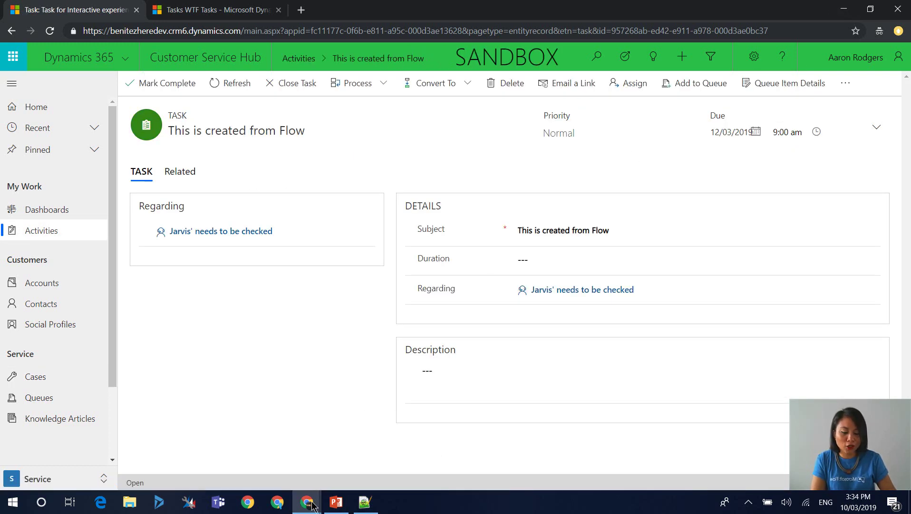
{"action": "mouse_move", "coordinate": [307, 502]}
{"action": "left_click", "coordinate": [210, 453]}
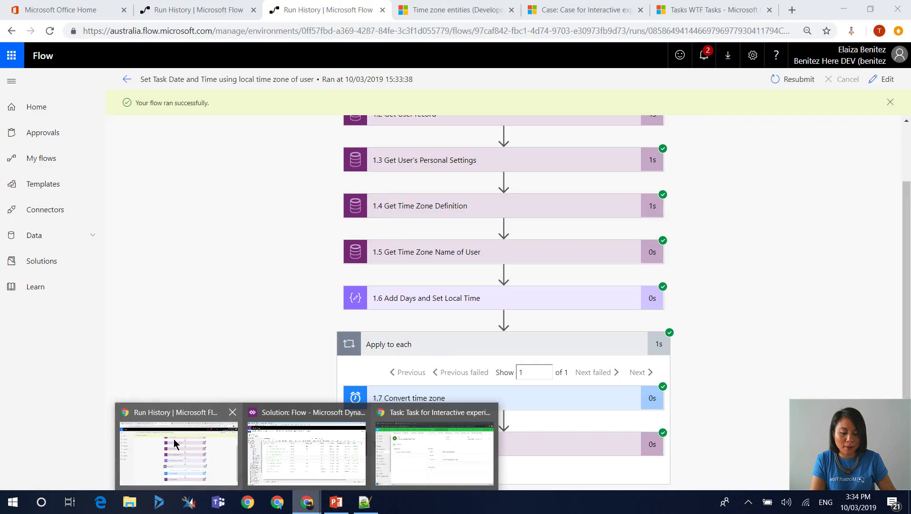
{"action": "left_click", "coordinate": [562, 11]}
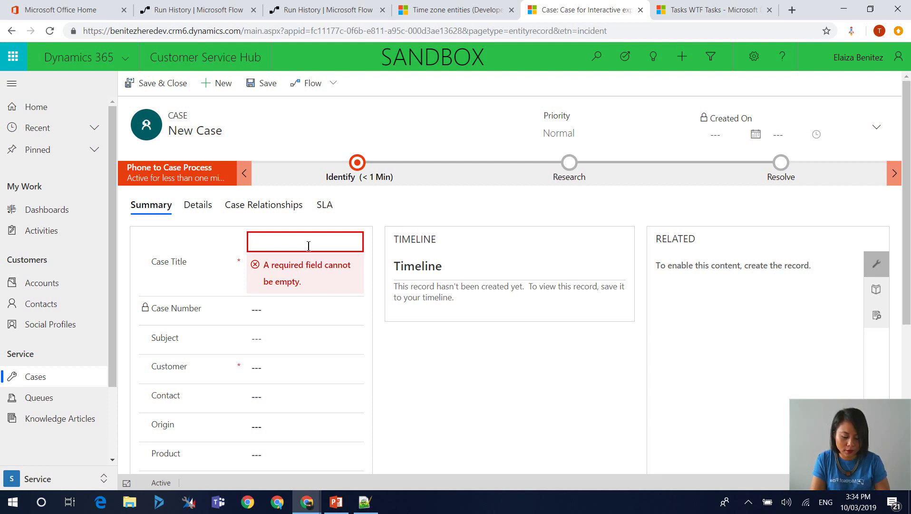
Step: Create the case 'Vibranium needs to be checked' for customer Wakanda Enterprises and save and close it
{"action": "type", "text": "Vibranium needs to be che"}
{"action": "left_click", "coordinate": [295, 366]}
{"action": "type", "text": "Wakanda"}
{"action": "left_click", "coordinate": [292, 385]}
{"action": "left_click", "coordinate": [166, 84]}
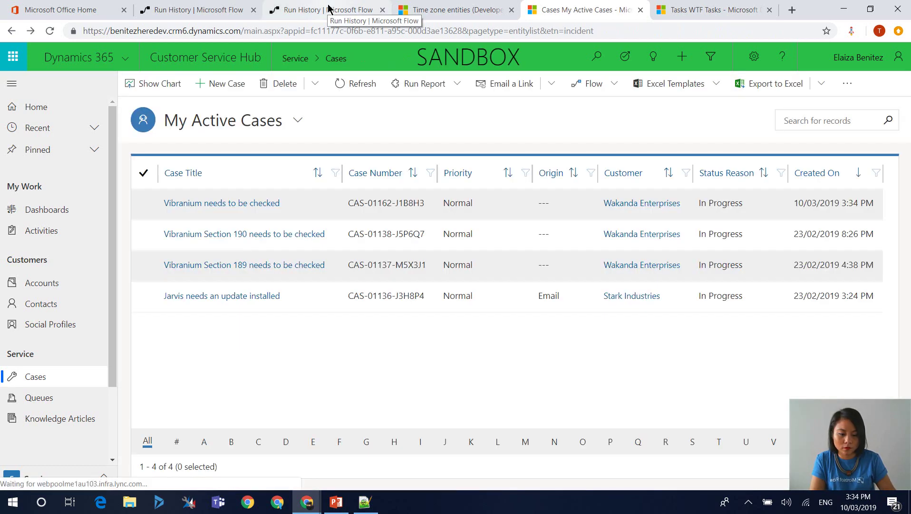
Step: Confirm the latest flow run succeeded, then open the Vibranium case from Active Cases
{"action": "left_click", "coordinate": [328, 8]}
{"action": "left_click", "coordinate": [325, 295]}
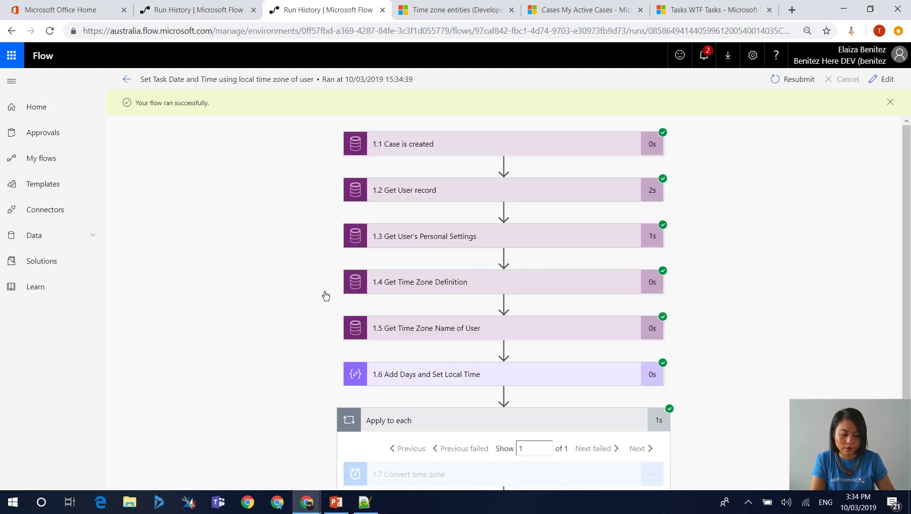
{"action": "scroll", "coordinate": [327, 295], "scroll_direction": "down", "scroll_amount": 2}
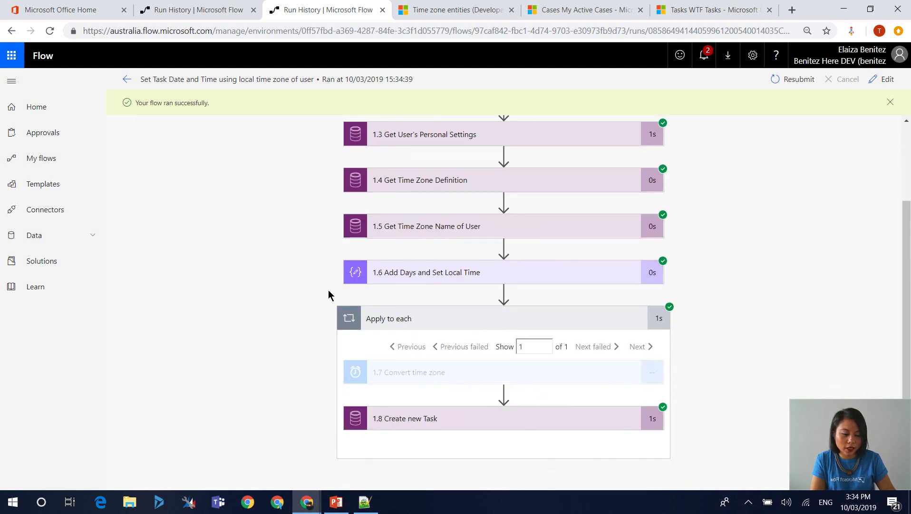
{"action": "left_click", "coordinate": [572, 8]}
{"action": "left_click", "coordinate": [277, 209]}
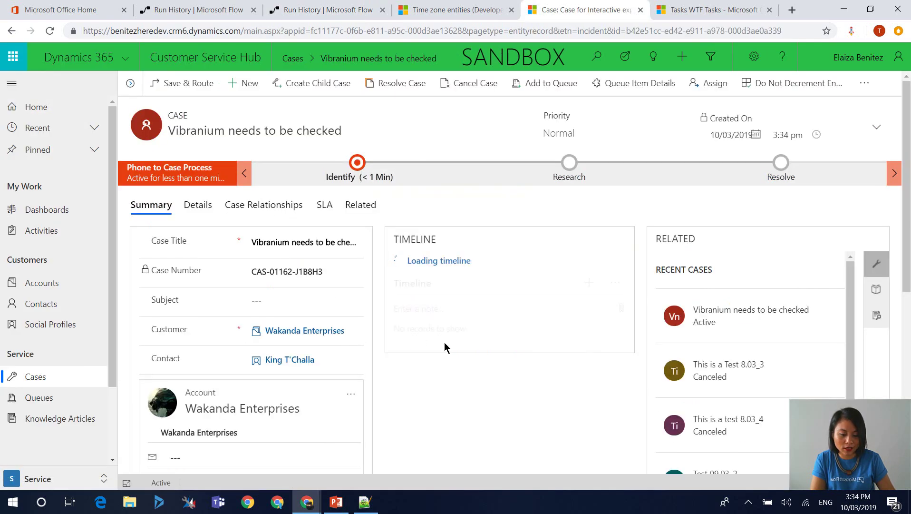
Step: Open the Vibranium case's Flow-created task and bring the other user's browser window forward
{"action": "left_click", "coordinate": [471, 429]}
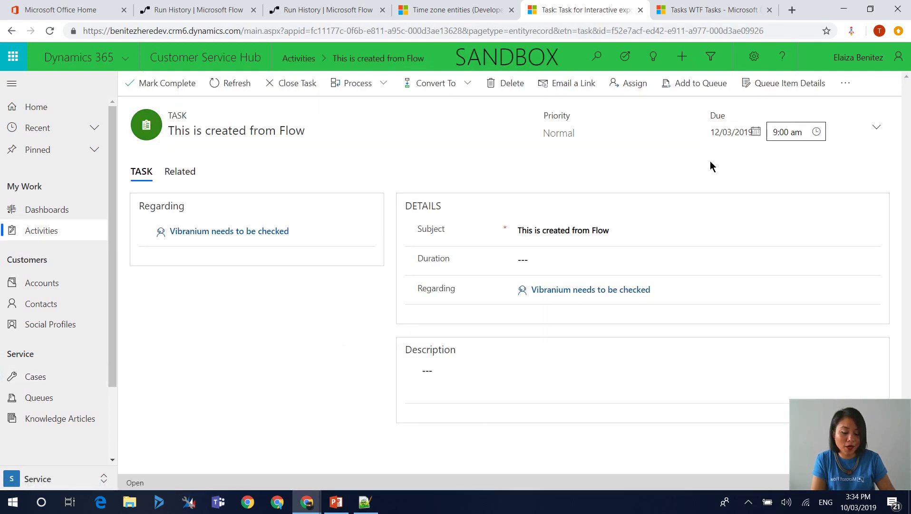
{"action": "mouse_move", "coordinate": [307, 501]}
{"action": "left_click", "coordinate": [436, 456]}
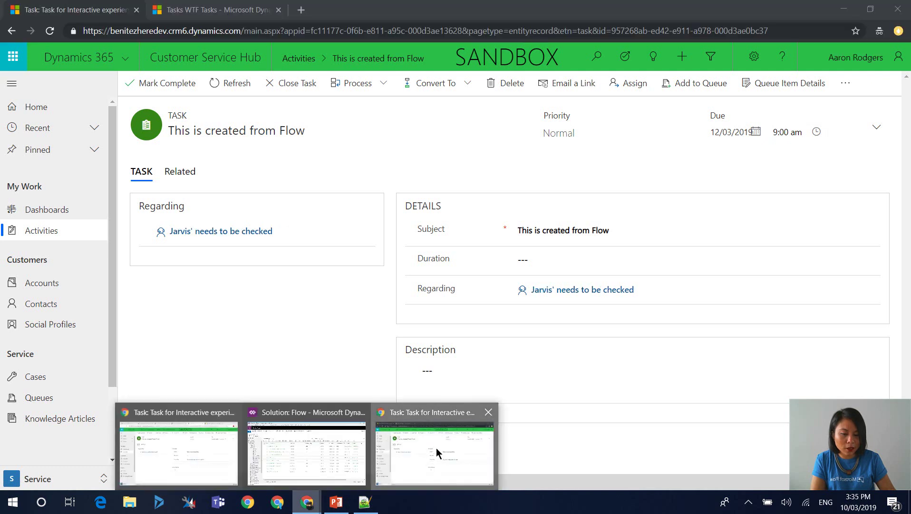
Step: Refresh the WTF Tasks list and widen the Due Date column to read 11:00 AM and 9:00 AM
{"action": "left_click", "coordinate": [219, 10]}
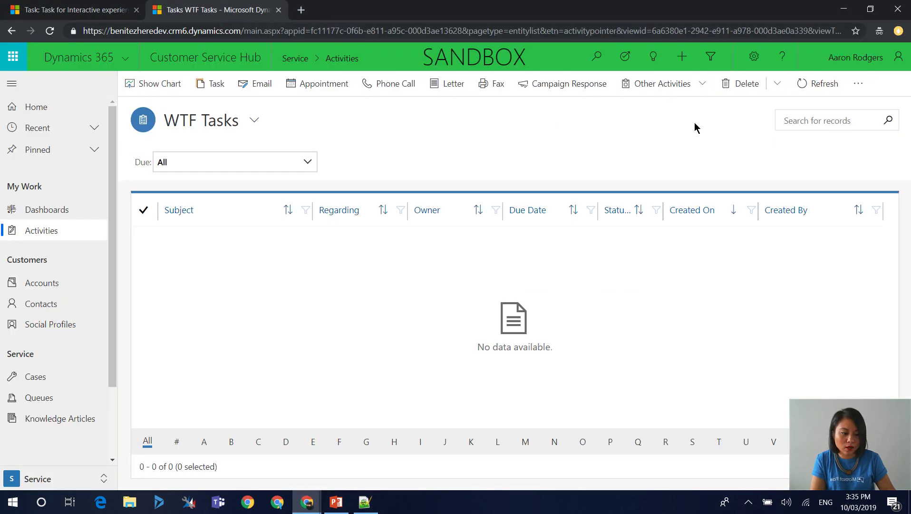
{"action": "left_click", "coordinate": [805, 85]}
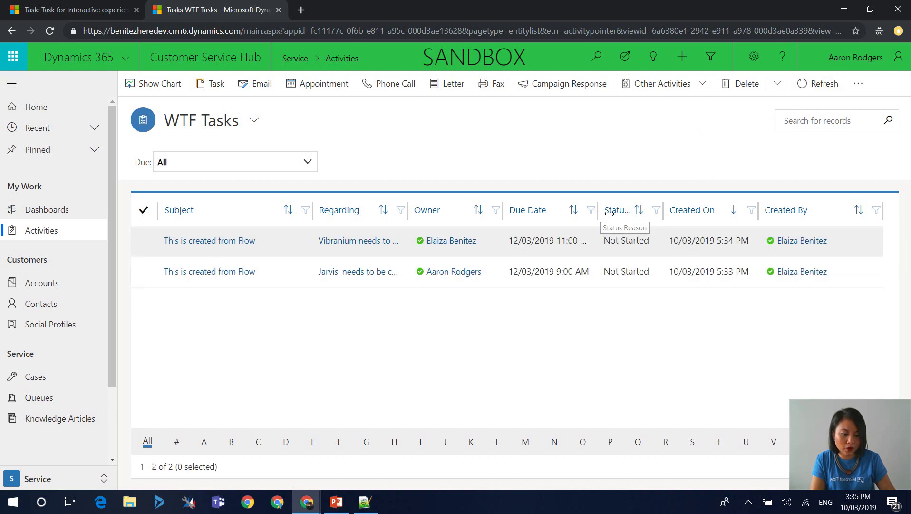
{"action": "left_click_drag", "start_coordinate": [598, 210], "coordinate": [624, 209]}
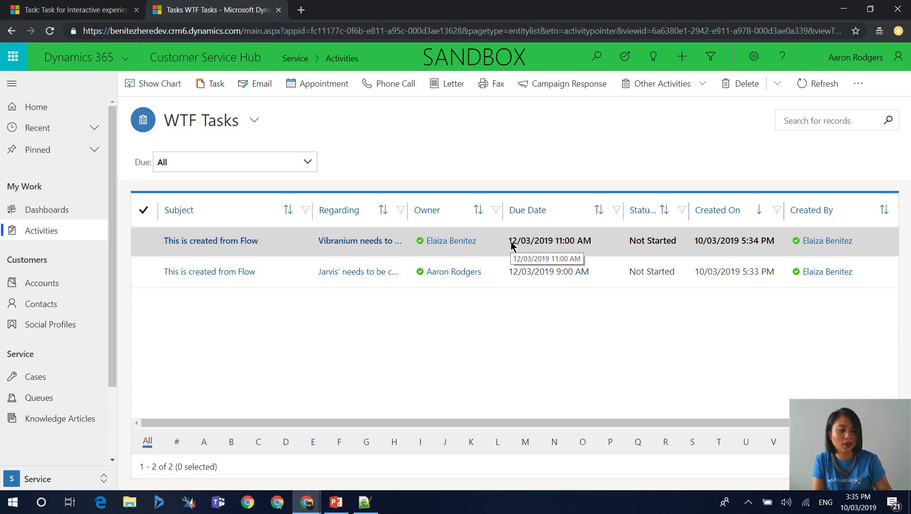
Step: Refresh the six-tab window's WTF Tasks list: Vibranium due 12/03/2019 9:00 AM, Jarvis 7:00 AM
{"action": "left_click", "coordinate": [307, 502]}
{"action": "left_click", "coordinate": [226, 457]}
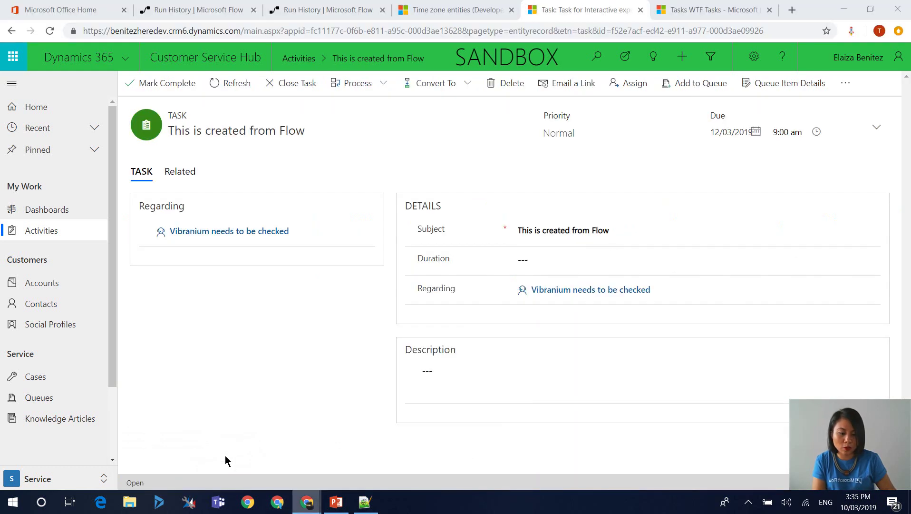
{"action": "left_click", "coordinate": [718, 8]}
{"action": "left_click", "coordinate": [828, 88]}
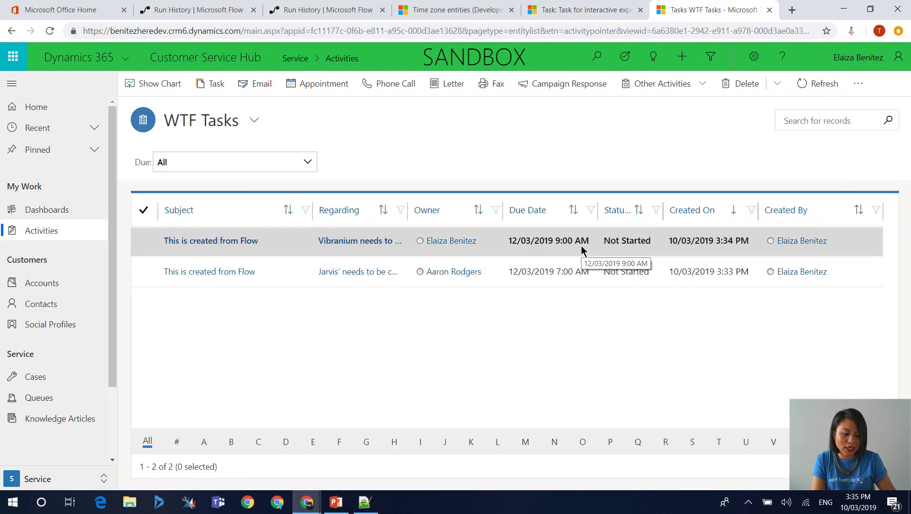